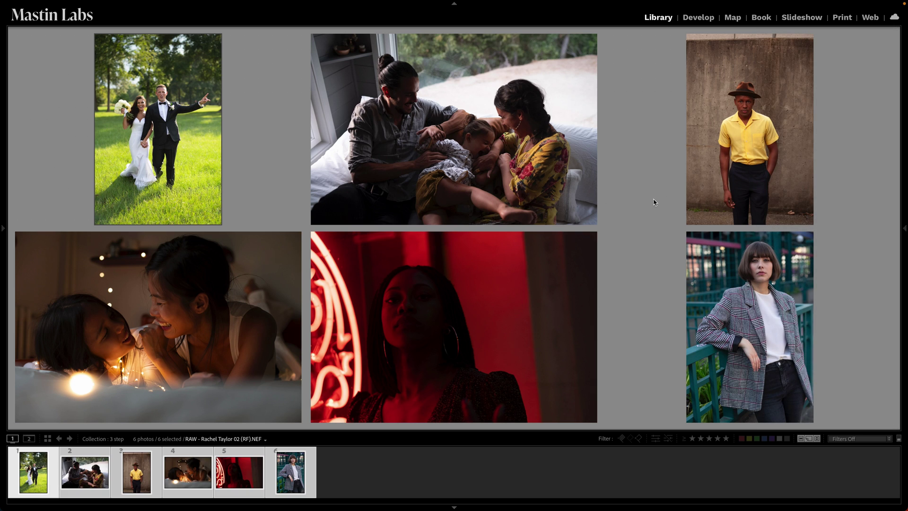
- Open the wedding photo for developing, apply the 1b. Fuji 400H look from Mastin Labs - Fuji Original, and compare it with the original
key(d)
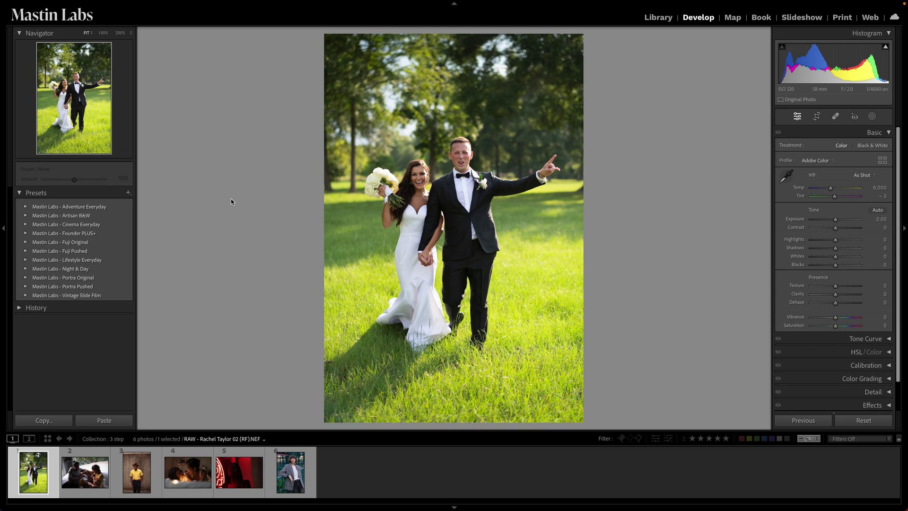
click(25, 207)
click(25, 208)
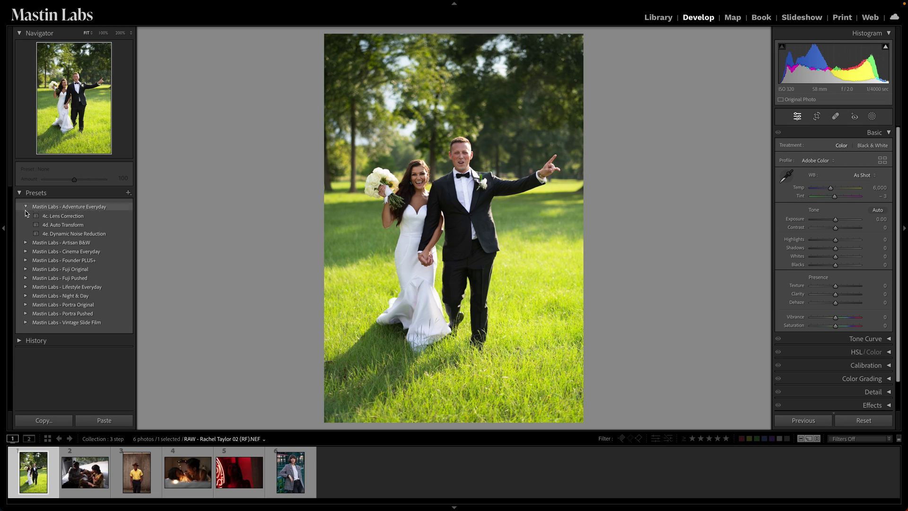
click(26, 242)
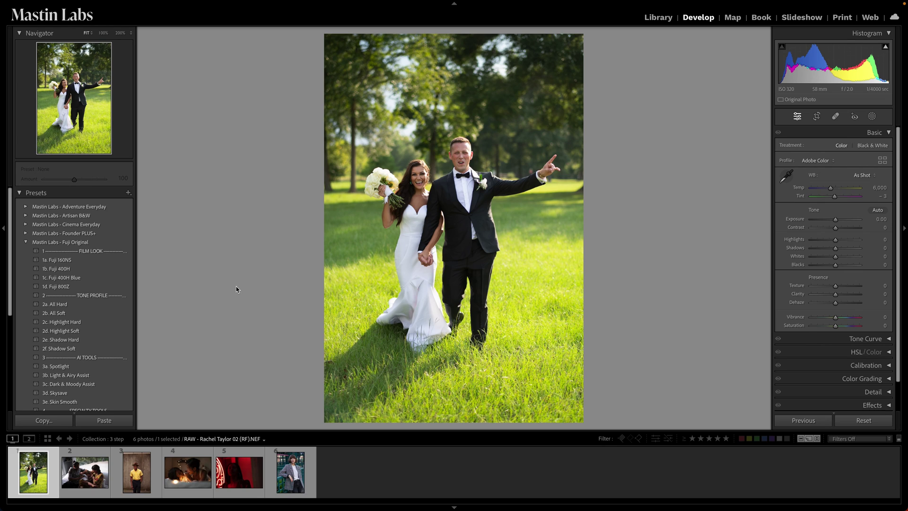
click(121, 268)
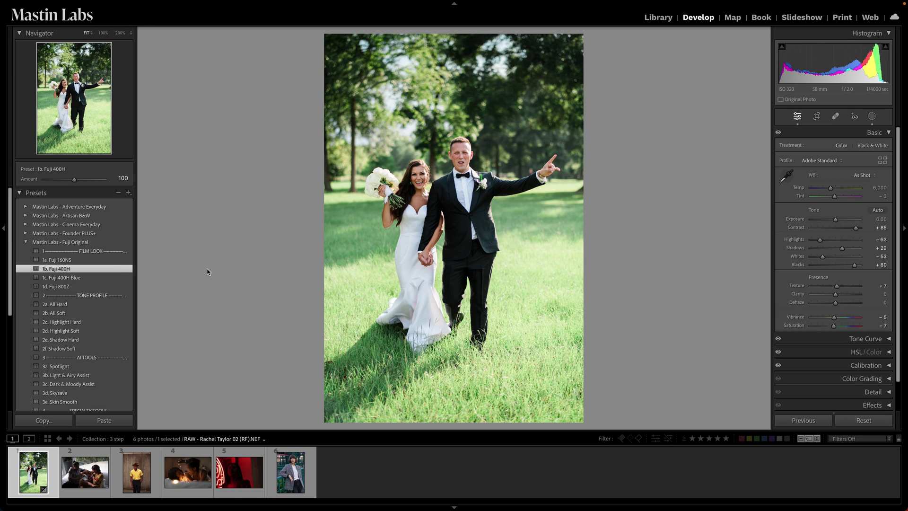
key(backslash)
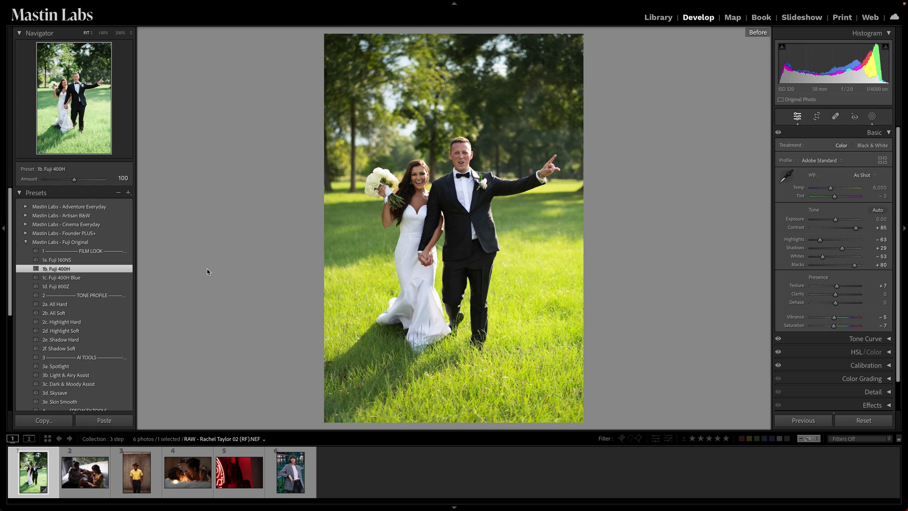
key(backslash)
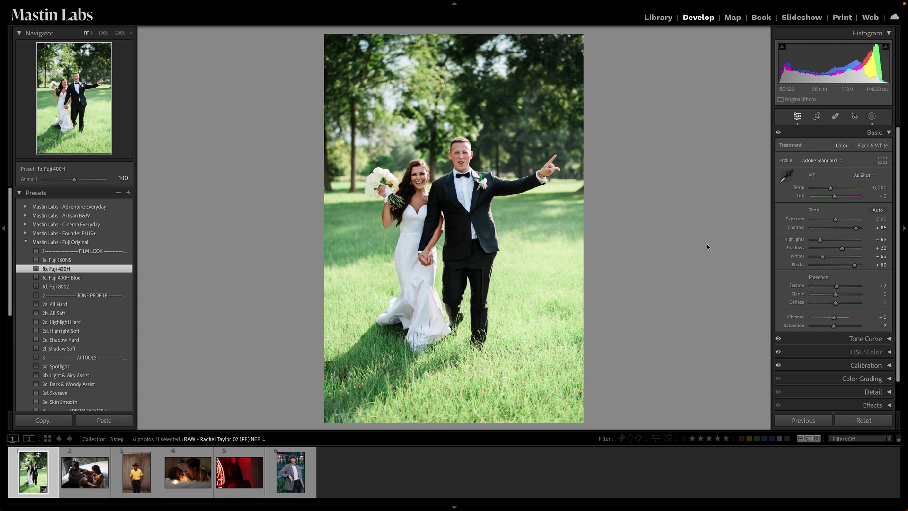
- Set the wedding photo's exposure to +0.25 and inspect the couple's faces and skin tones up close
drag(836, 223, 835, 223)
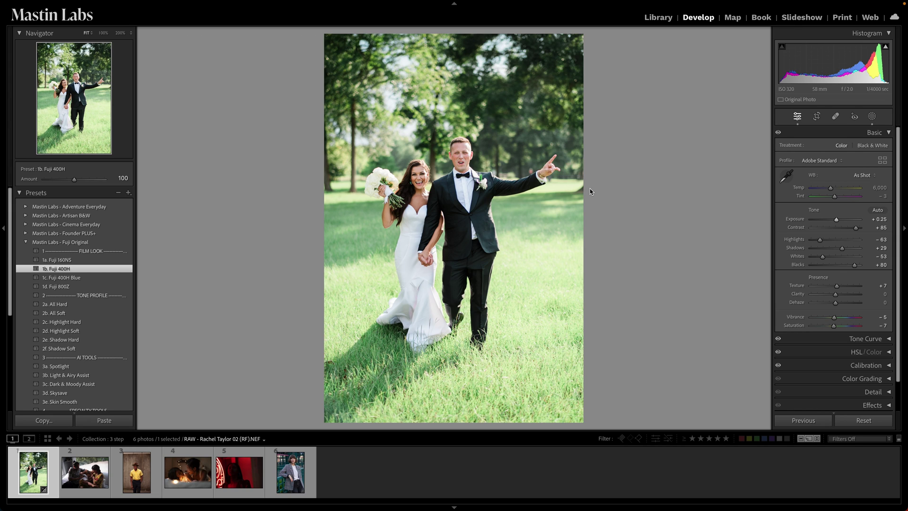
click(425, 193)
drag(515, 154, 437, 208)
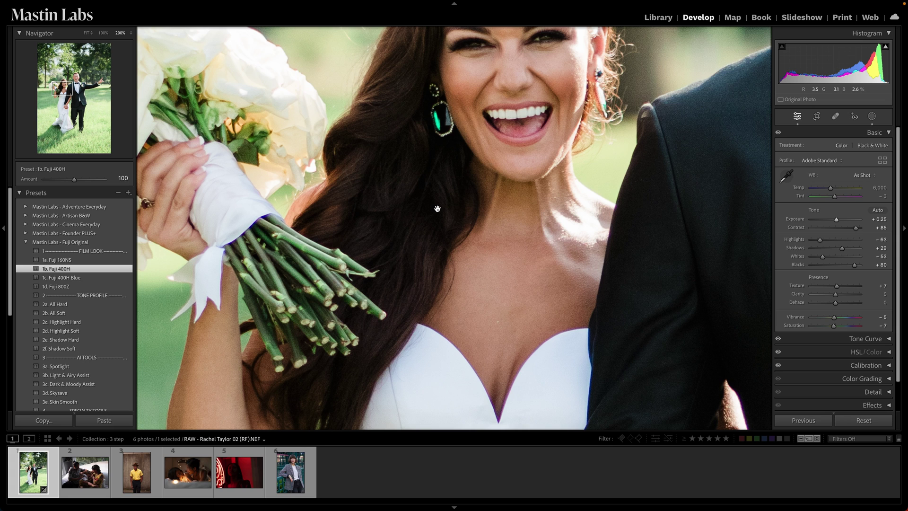
click(437, 208)
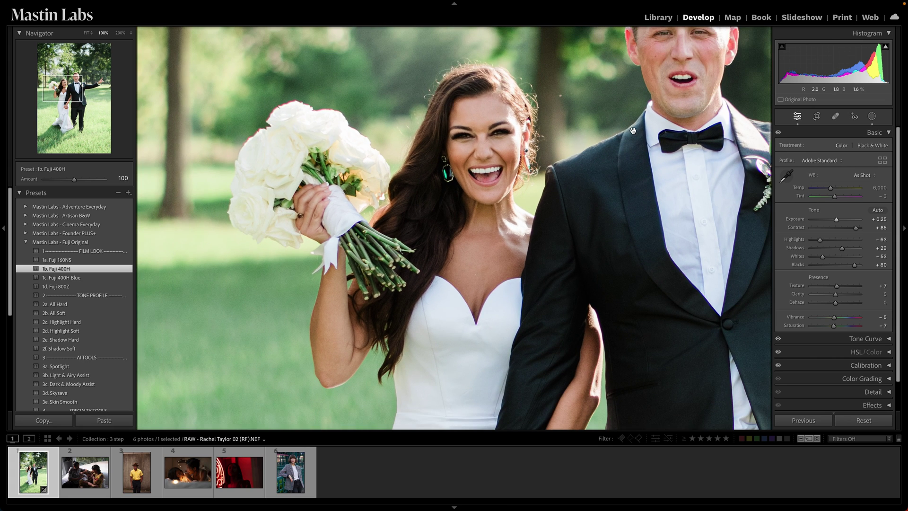
click(553, 174)
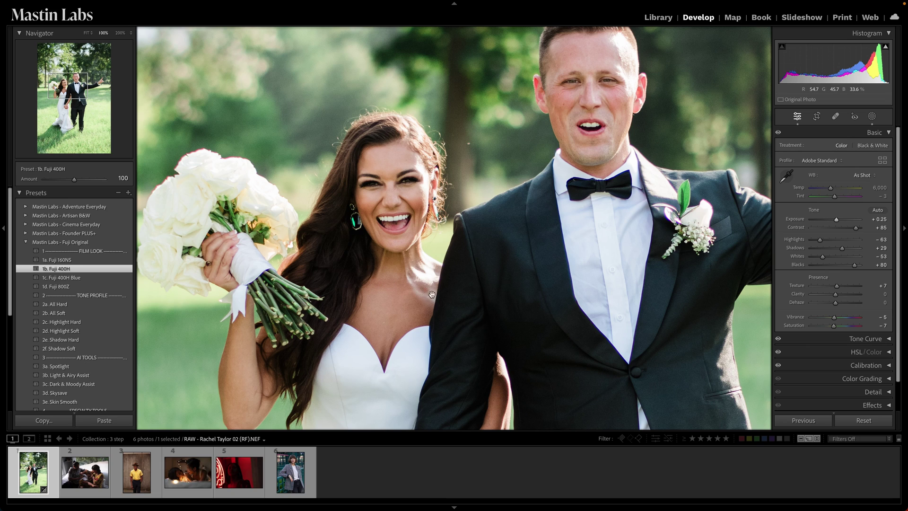
click(464, 249)
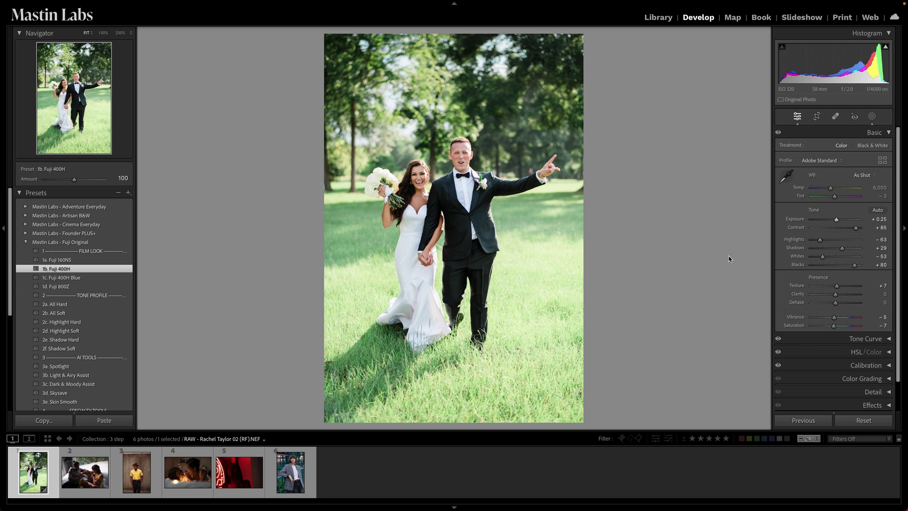
- Adjust the wedding photo's white balance to a temperature of 6,509 and a tint of +5
click(872, 195)
key(Up)
click(804, 198)
drag(876, 189, 852, 193)
- Apply the 2b. All Soft tone profile to the wedding photo and compare it with the original several times
click(119, 315)
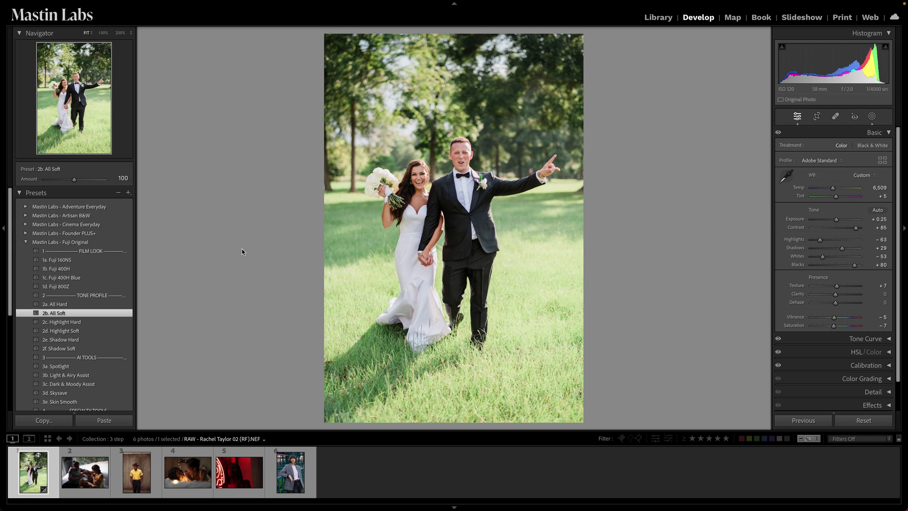
key(backslash)
key(backslash)
key(backslash)
key(backslash)
key(backslash)
key(backslash)
- Apply the 4c. Lens Correction preset to the wedding photo and compare the finished edit with the original
scroll(135, 273, down, 5)
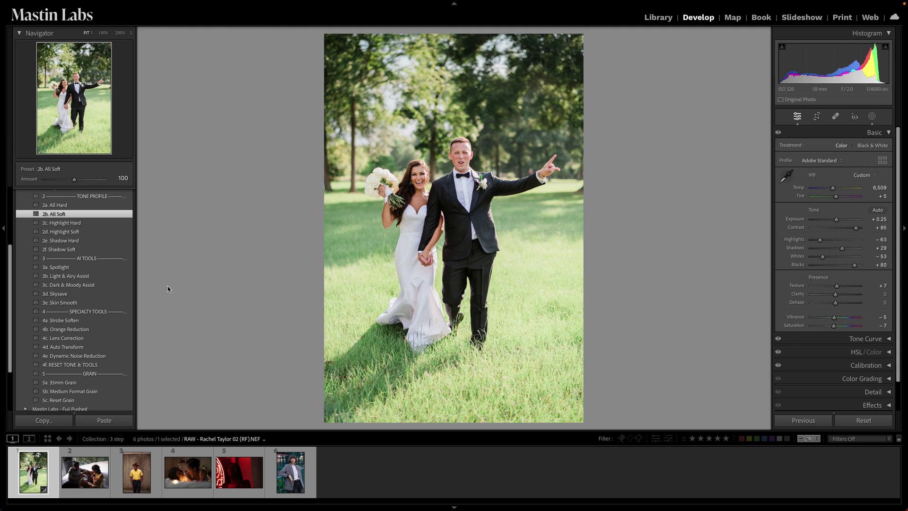
click(123, 339)
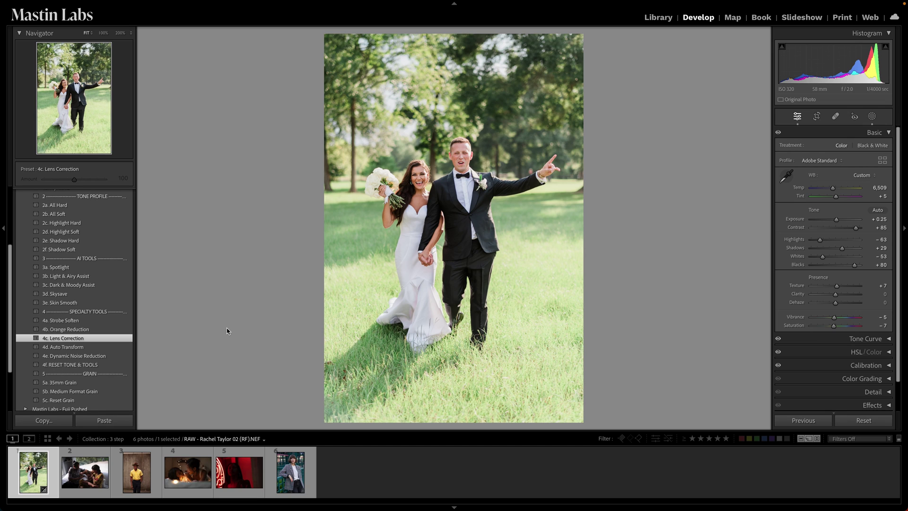
key(backslash)
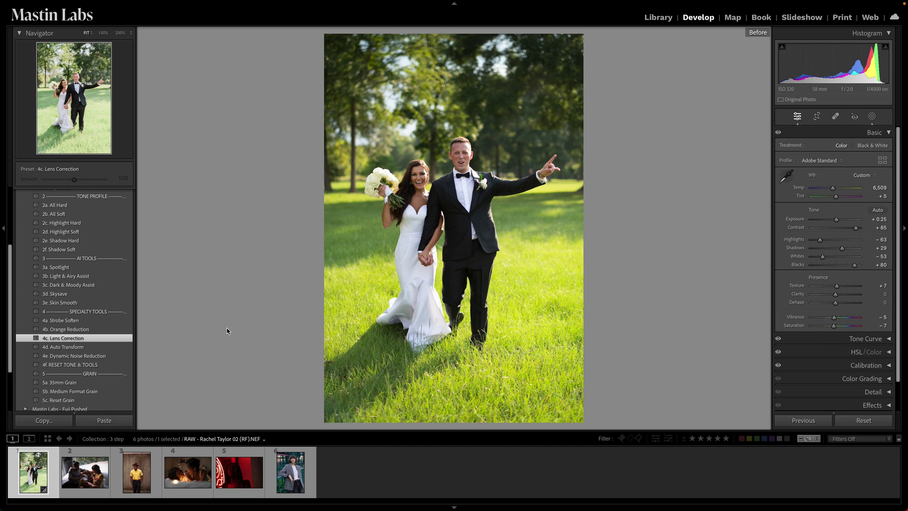
key(backslash)
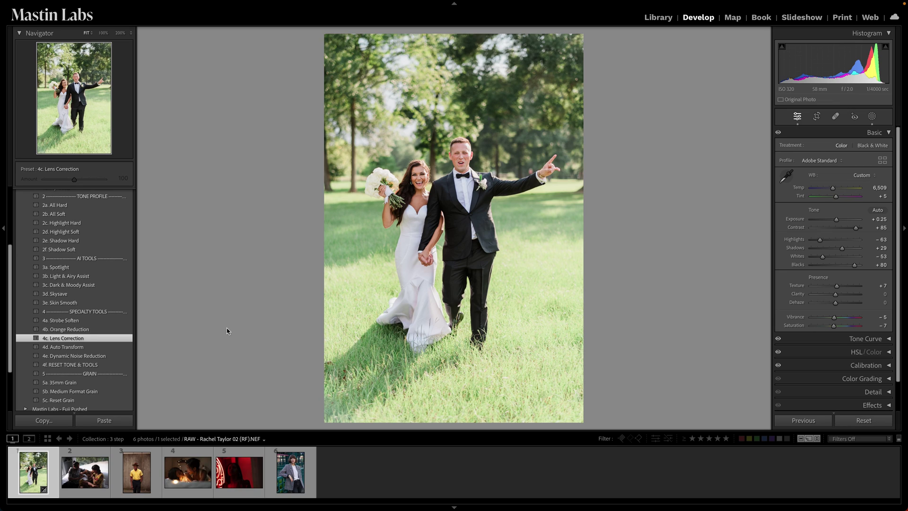
- Move on to the family photo and expand the Mastin Labs - Lifestyle Everyday presets in place of Fuji Original
key(Right)
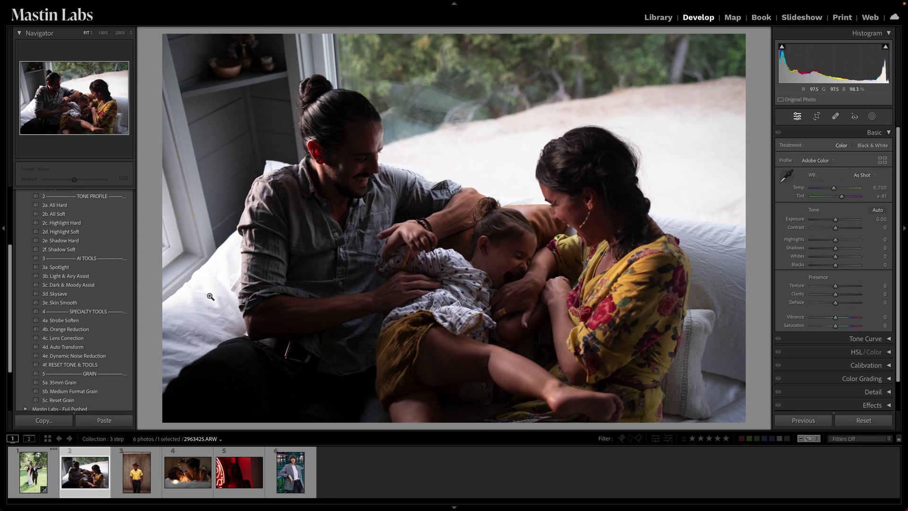
scroll(133, 251, up, 5)
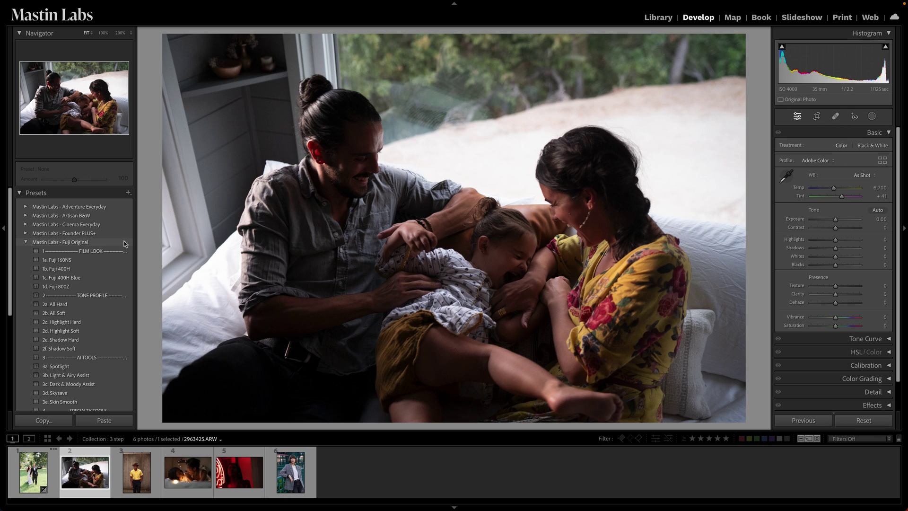
click(27, 242)
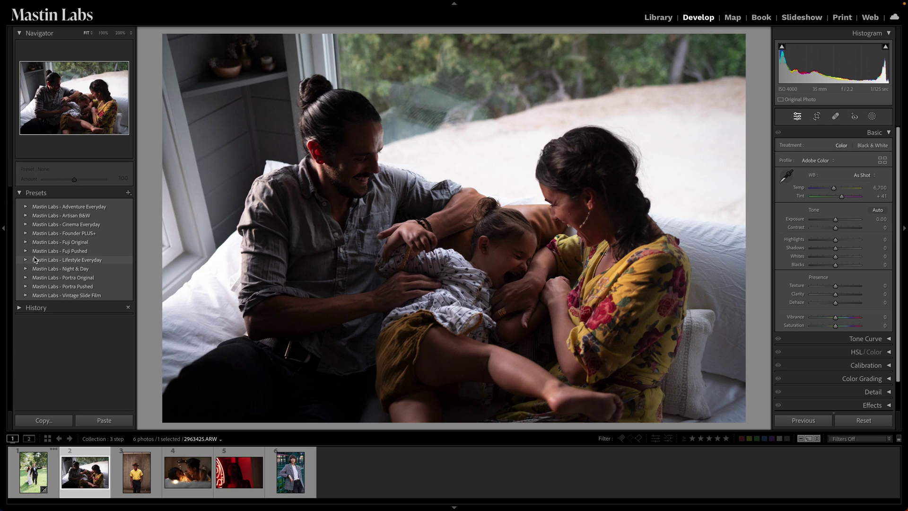
click(25, 260)
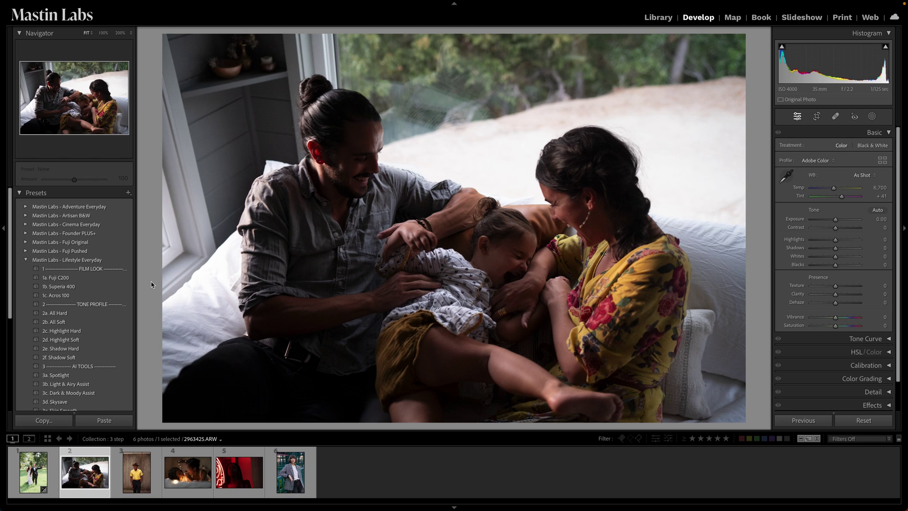
- Try the 1b. Superia 400 look on the family photo with exposure +0.40 and temperature 5,970, and reset the edits
click(115, 286)
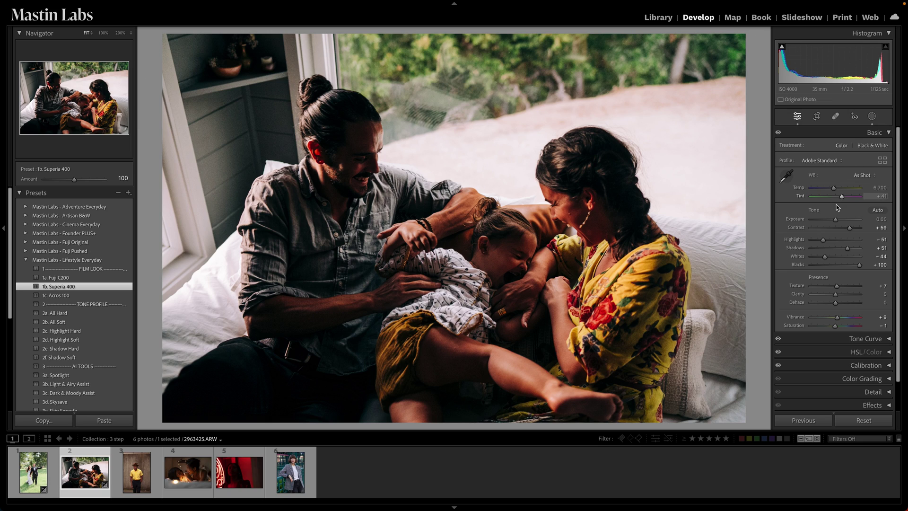
drag(835, 220, 837, 221)
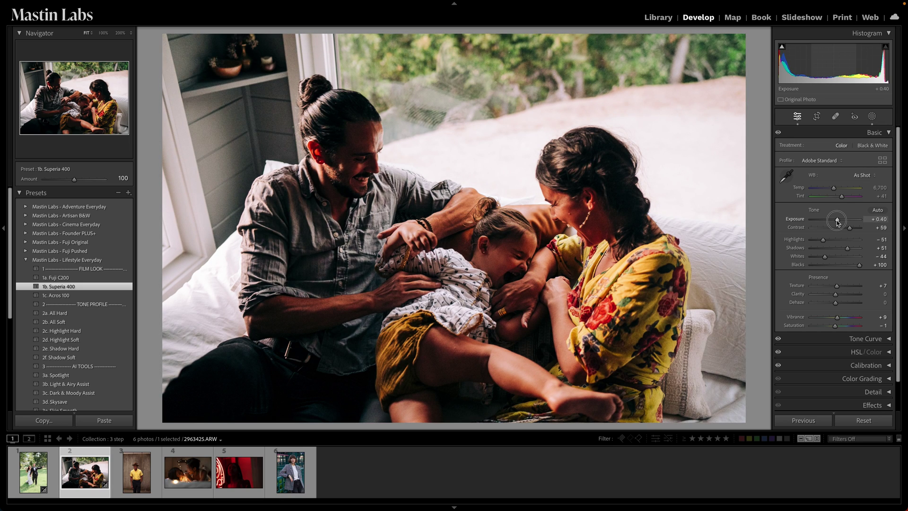
drag(834, 188, 832, 190)
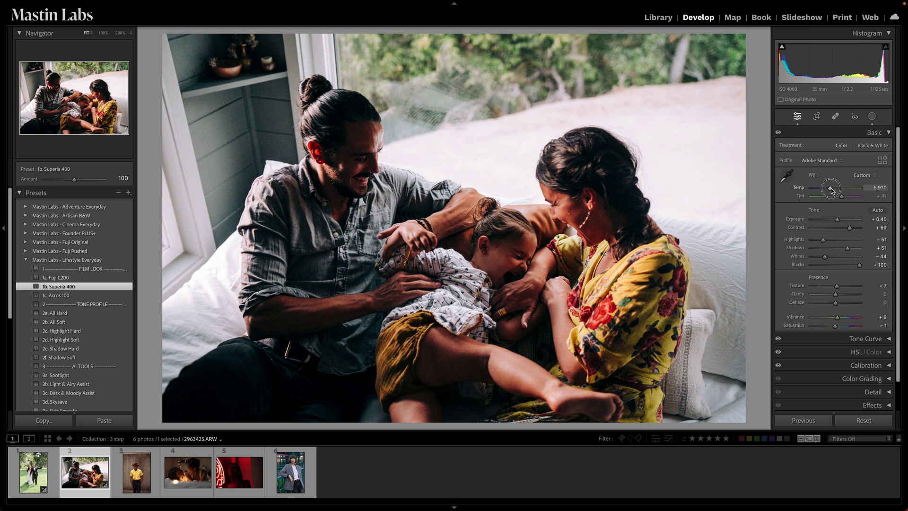
click(873, 419)
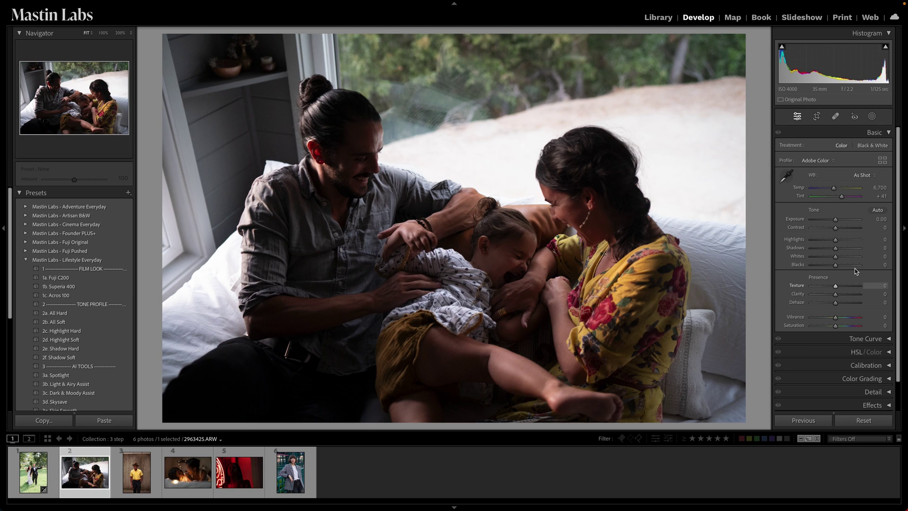
- Try correcting the family photo to exposure +0.85 and temperature 6,642 before applying the 1b. Superia 400 look
drag(835, 221, 840, 223)
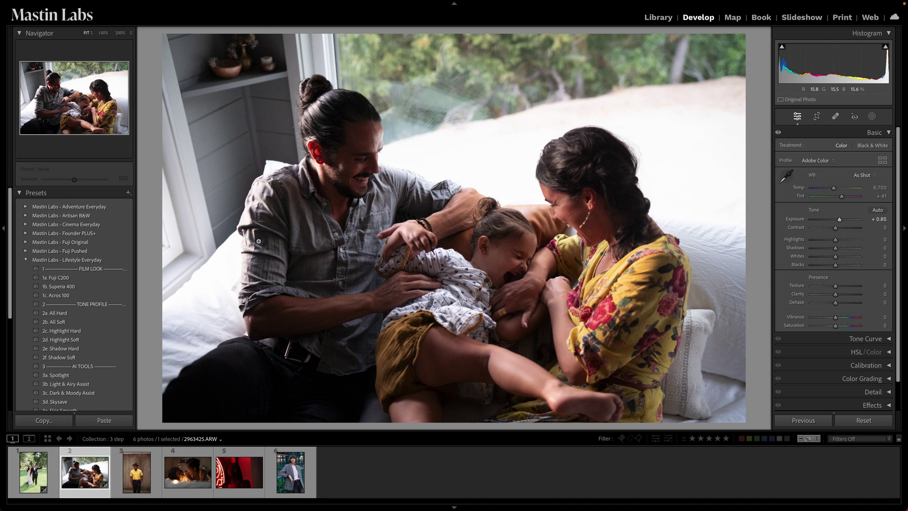
drag(834, 188, 833, 191)
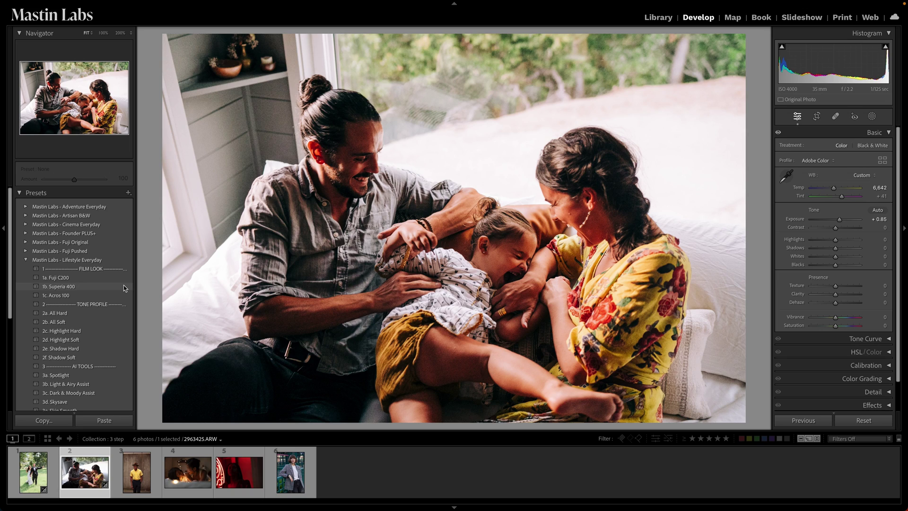
click(124, 287)
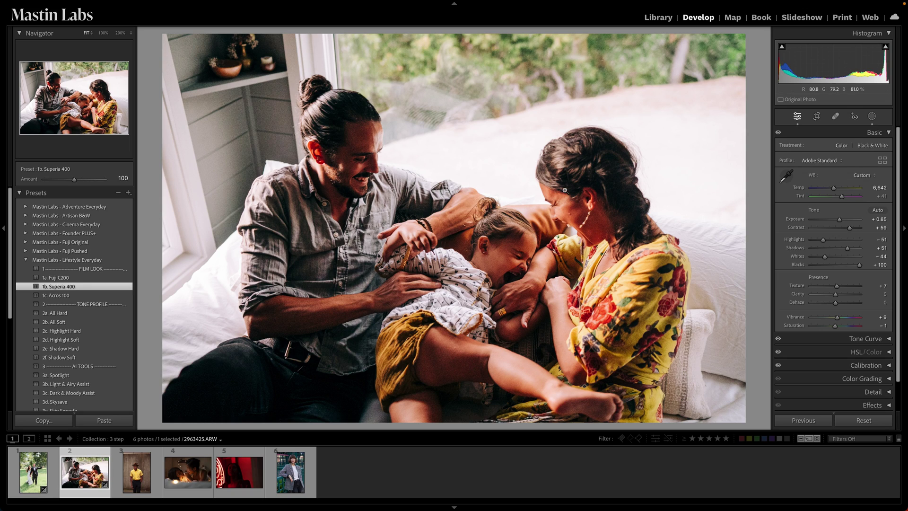
- Try exposure +0.65 and temperature 5,820 on top of the Superia 400 look, and reset the family photo's edits
click(839, 221)
drag(838, 221, 837, 219)
drag(834, 187, 830, 190)
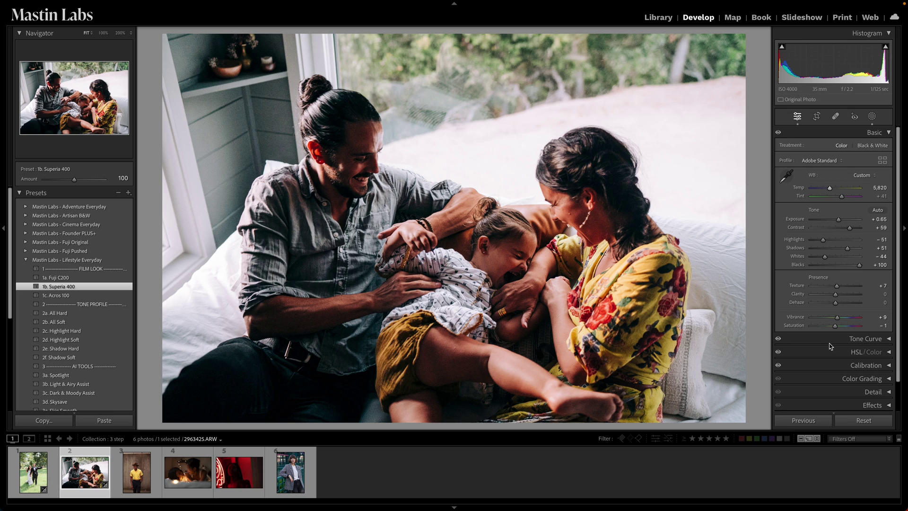
click(863, 420)
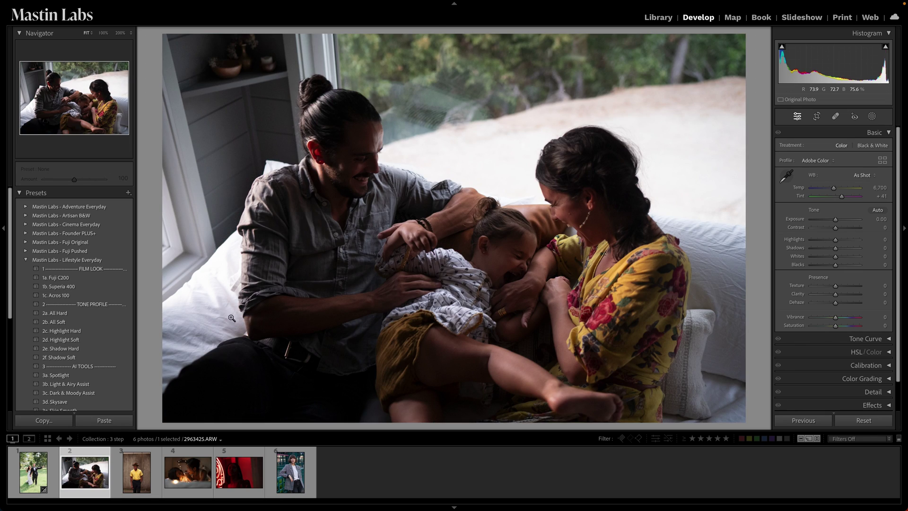
- Apply the 1b. Superia 400 look to the unedited family photo and set exposure to +0.40 and temperature to 5,954
click(126, 286)
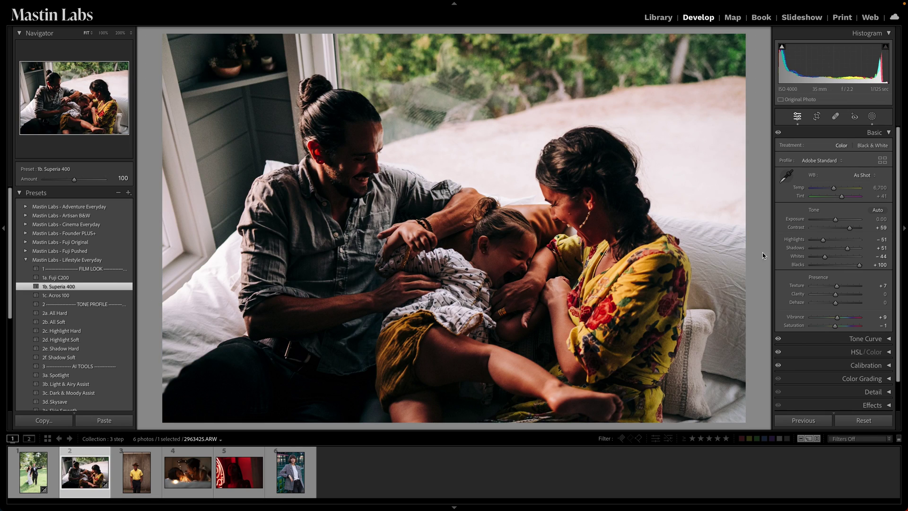
click(837, 219)
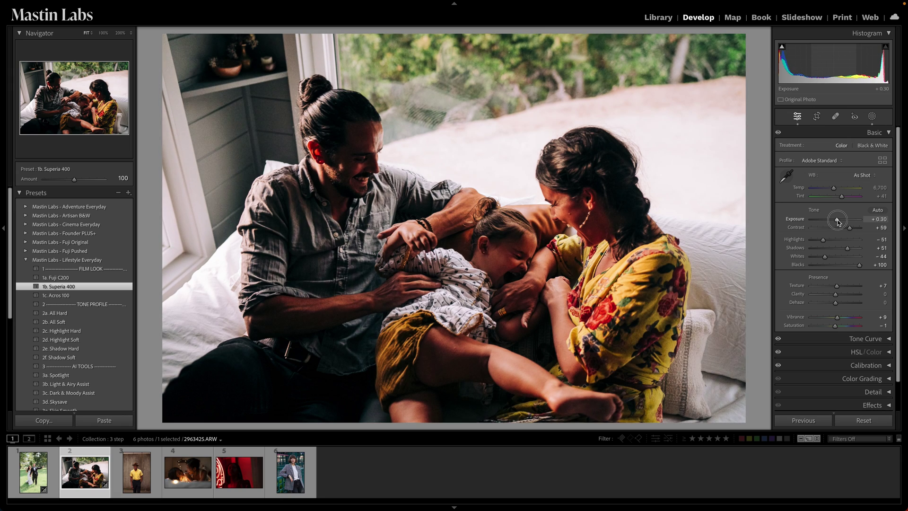
drag(834, 191, 833, 192)
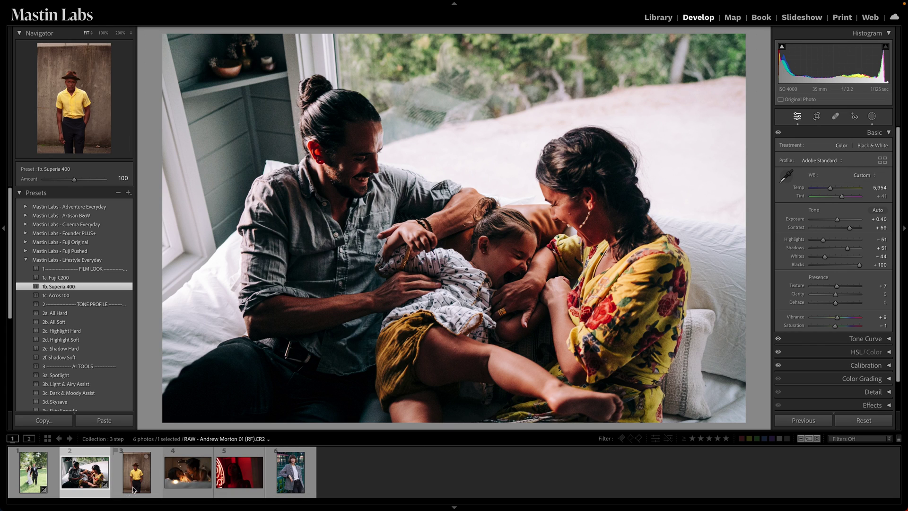
- Select the portrait of the man in the yellow shirt and expand the Mastin Labs - Artisan B&W presets in place of Lifestyle Everyday
click(137, 471)
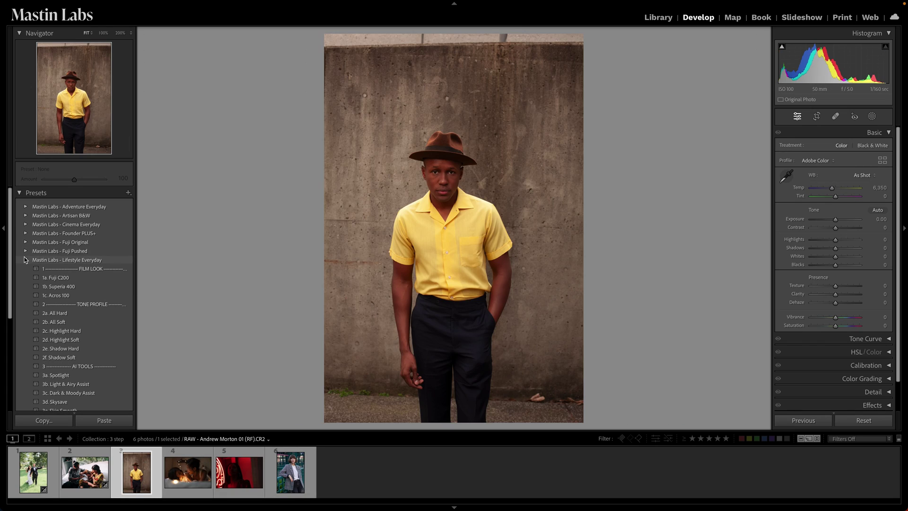
click(25, 258)
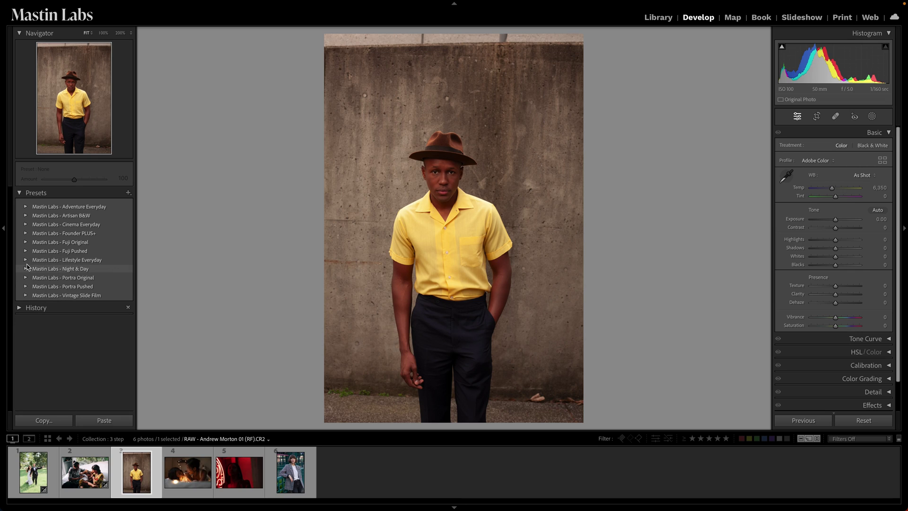
click(26, 216)
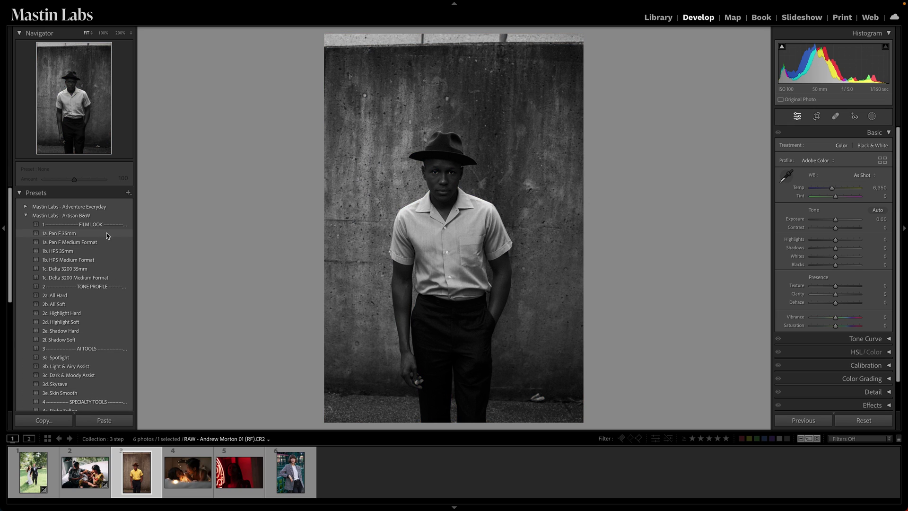
- Apply the 1a. Pan F 35mm look to the portrait of the man in the hat and set exposure to +0.70
click(106, 233)
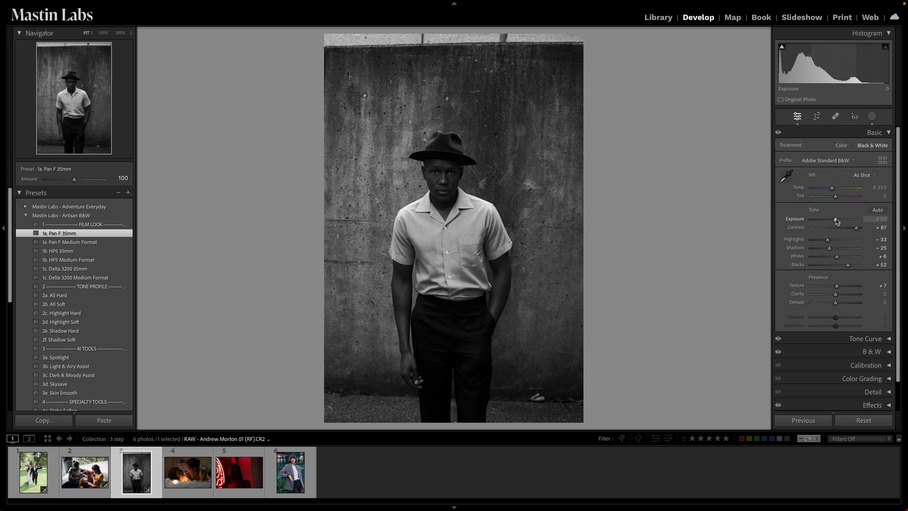
drag(836, 221, 839, 222)
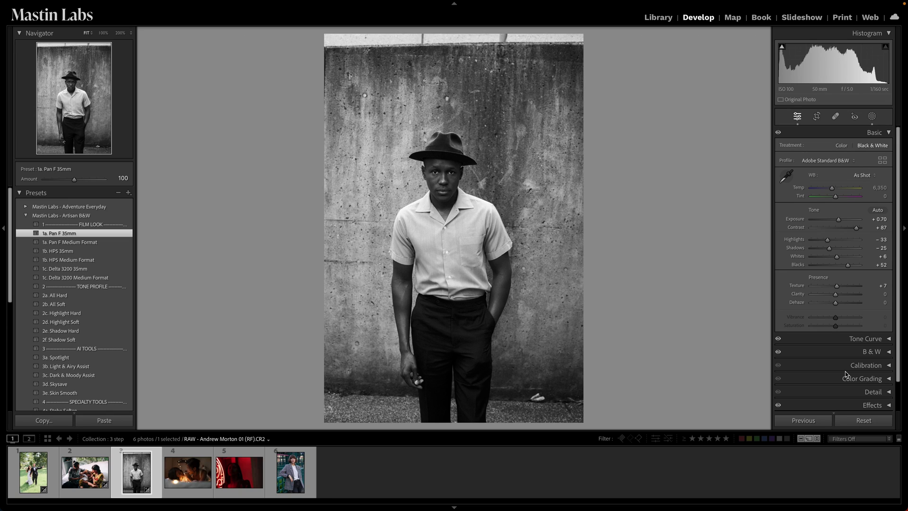
- Try the Daylight white balance on the black-and-white portrait and return it to As Shot
click(871, 176)
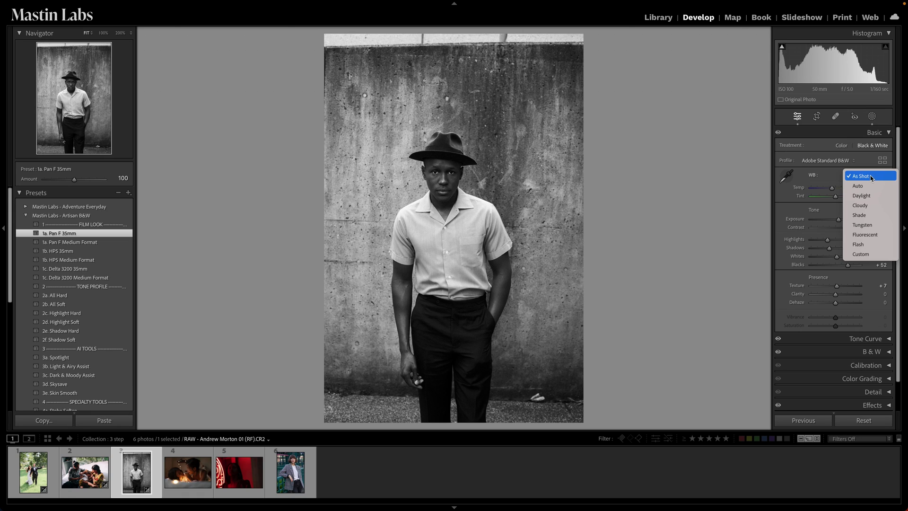
click(861, 195)
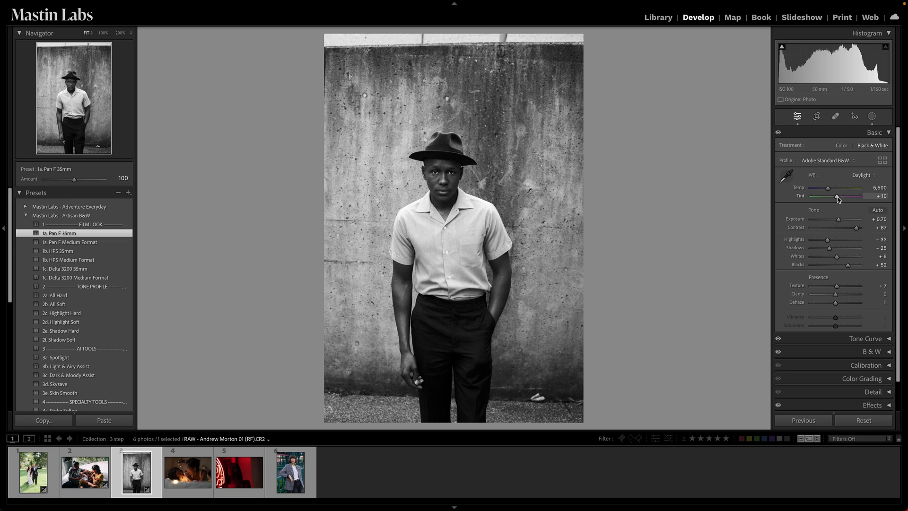
click(860, 175)
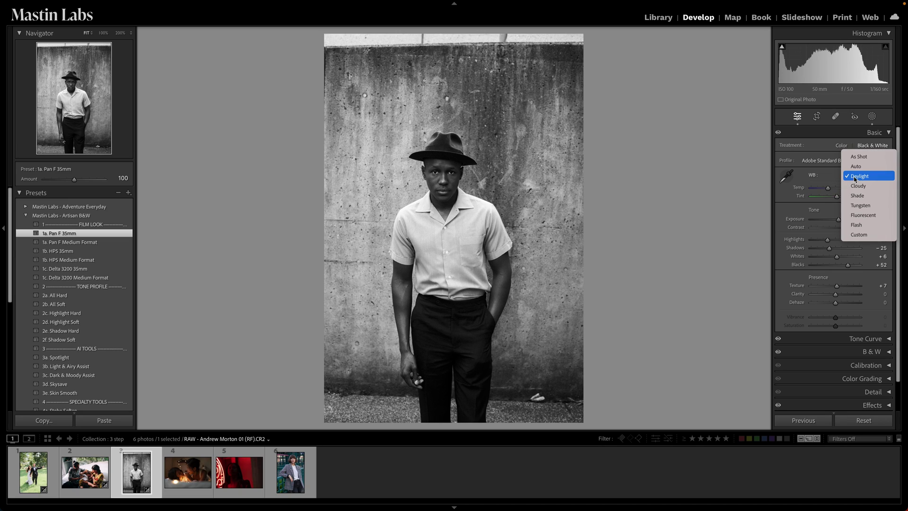
click(856, 151)
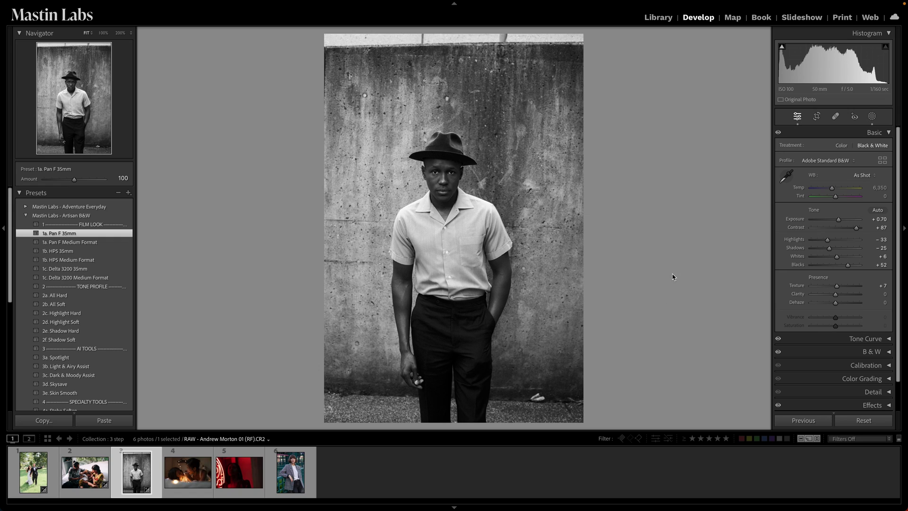
- Compare the portrait with its unedited version and add the 3a. Spotlight tool at amount 127
key(backslash)
key(backslash)
scroll(127, 253, down, 5)
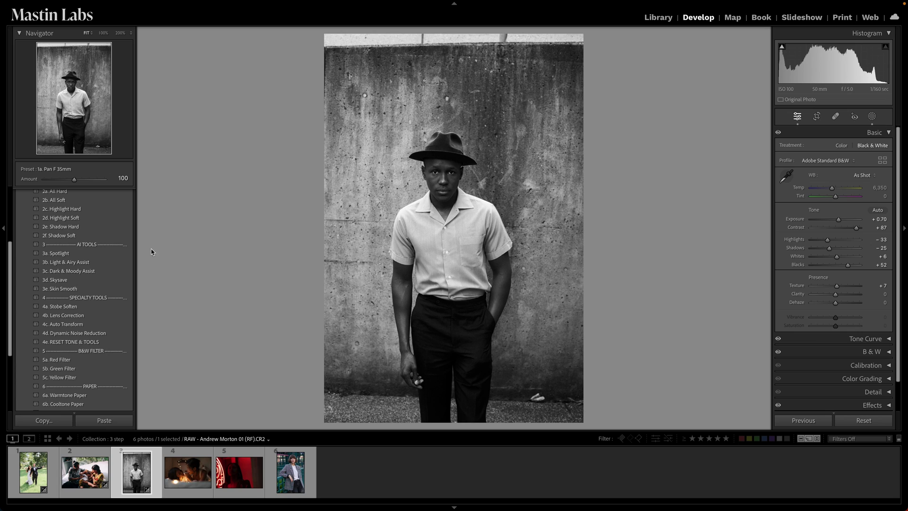
click(120, 253)
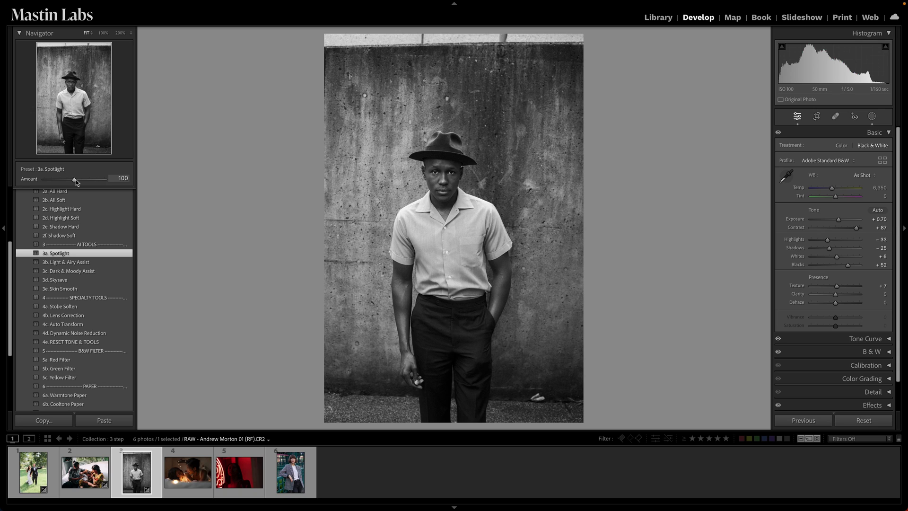
drag(76, 182, 37, 184)
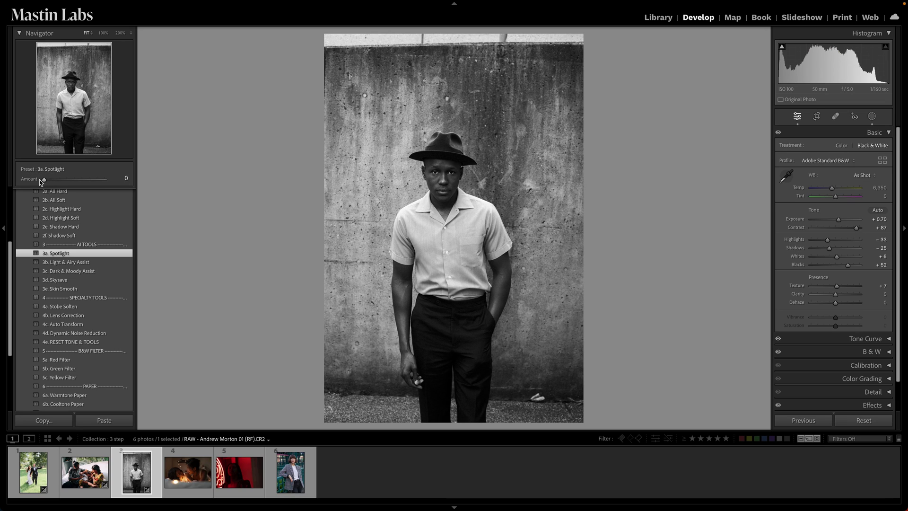
double_click(39, 179)
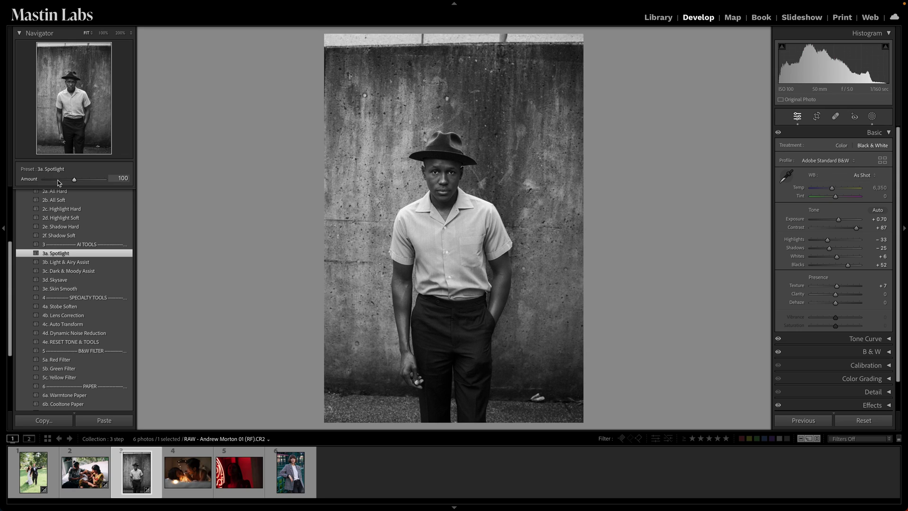
mouse_move(75, 180)
mouse_down()
mouse_move(29, 180)
mouse_move(82, 176)
mouse_up()
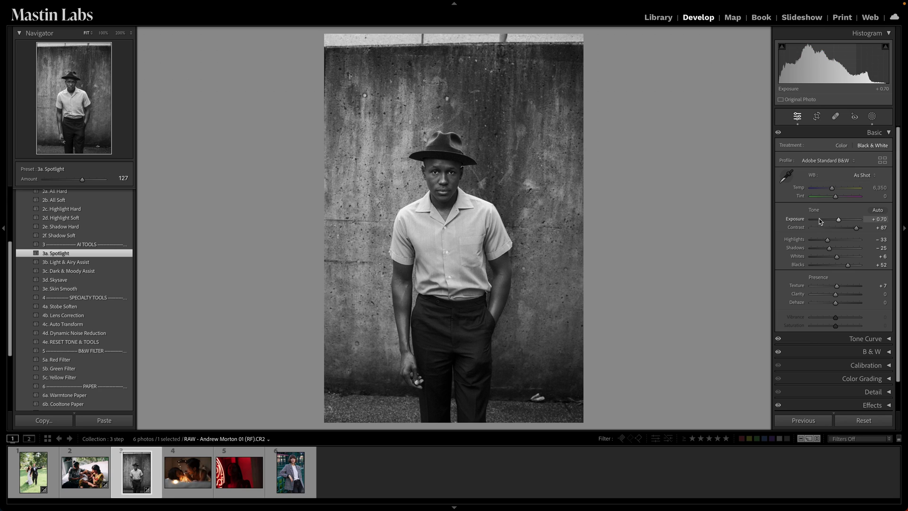
- Select the string-lights photo of the woman and child and expand the Mastin Labs - Portra Original presets in place of Artisan B&W
click(195, 470)
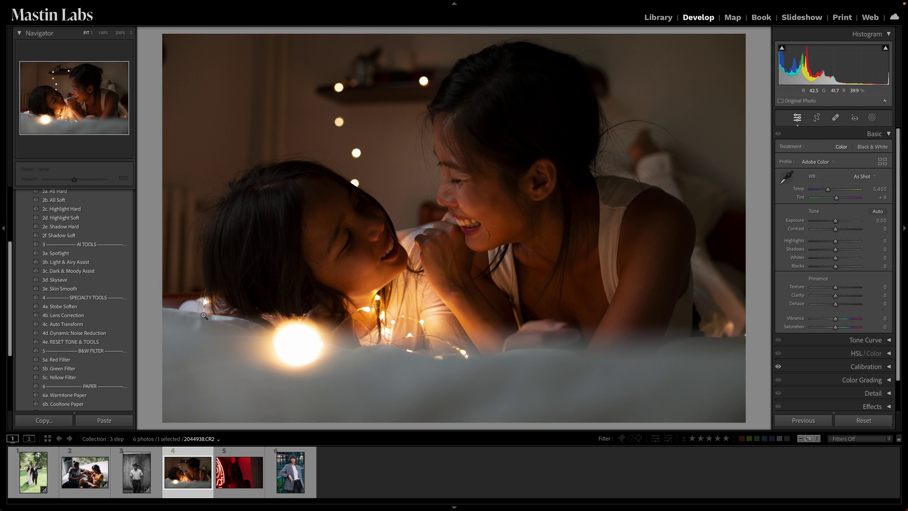
scroll(95, 272, up, 4)
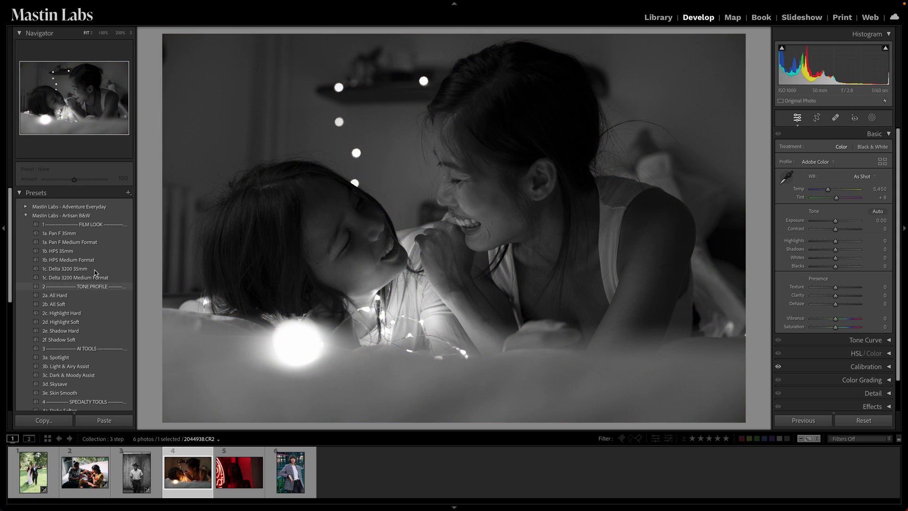
click(26, 215)
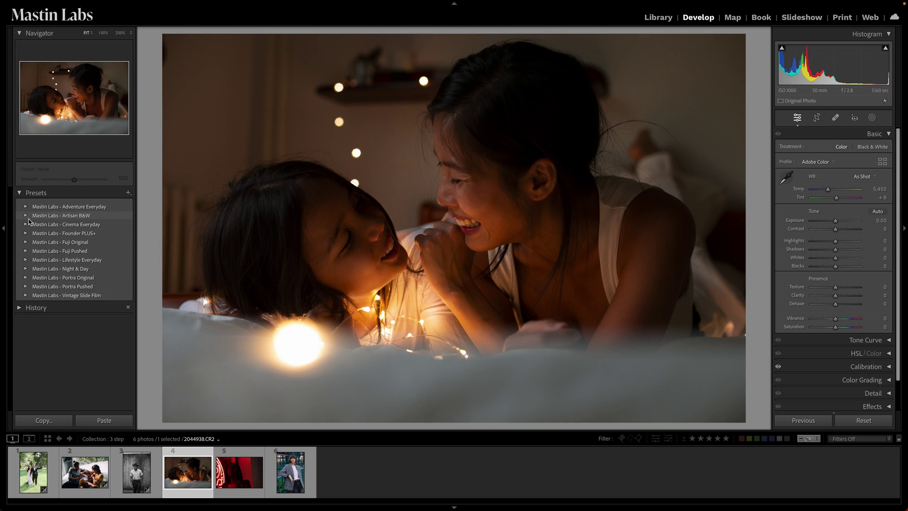
click(26, 278)
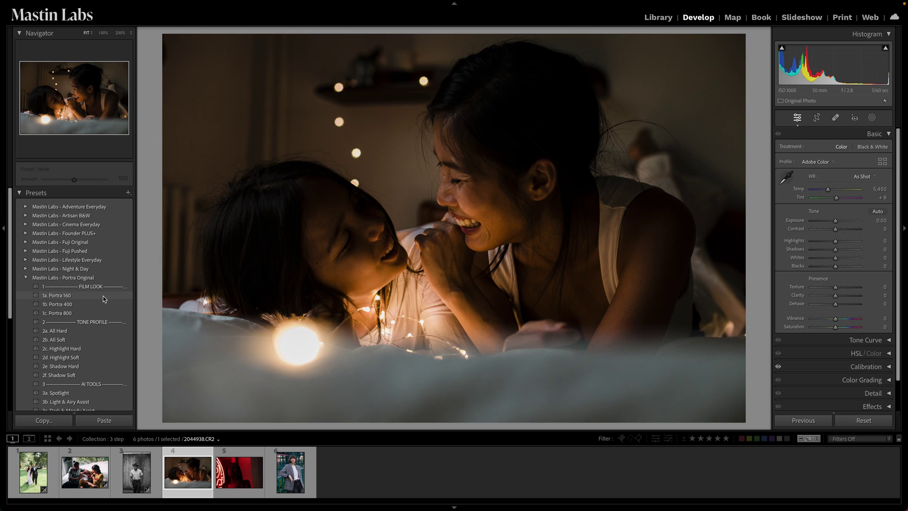
- Apply the 1b. Portra 400 look to the string-lights photo and set exposure to +0.30 and temperature to 4,142
click(95, 304)
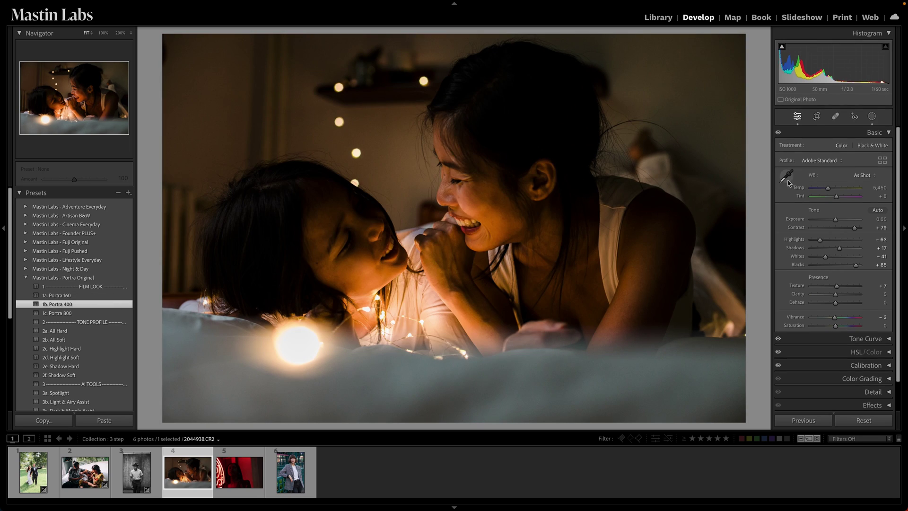
drag(835, 220, 836, 221)
drag(827, 188, 823, 192)
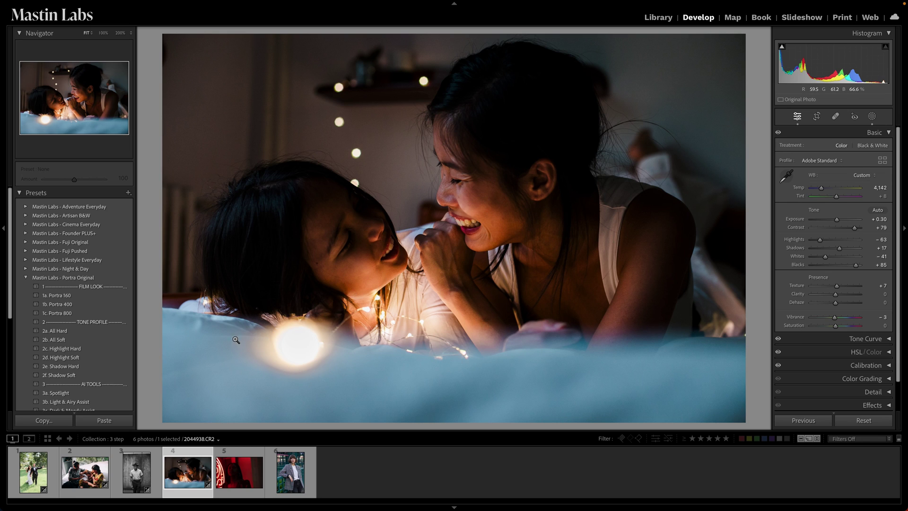
- Add the 2f. Shadow Soft tone profile at amount 200 and the 4e. Dynamic Noise Reduction tool to the string-lights photo
click(111, 379)
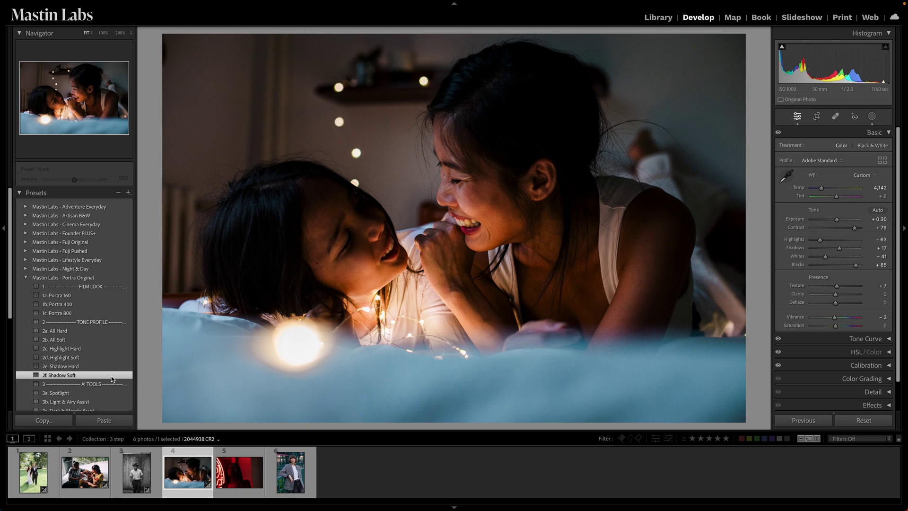
drag(77, 180, 115, 180)
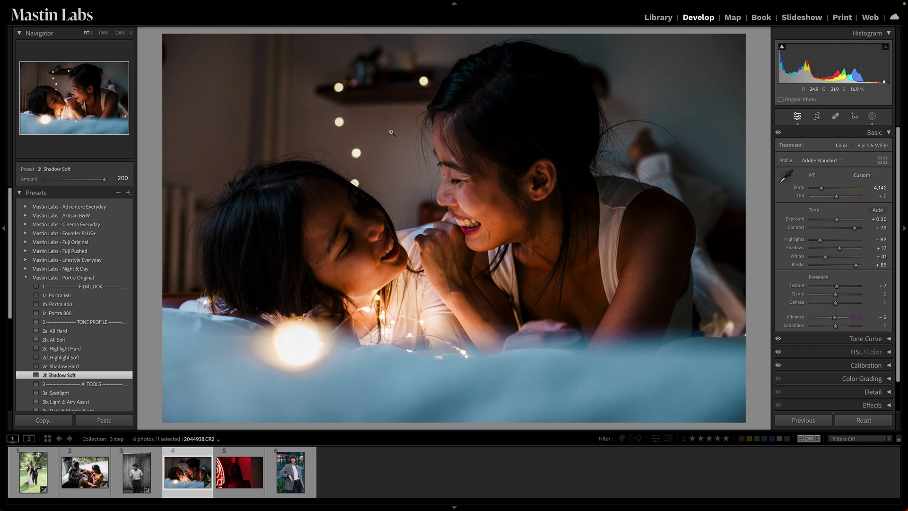
scroll(131, 298, down, 5)
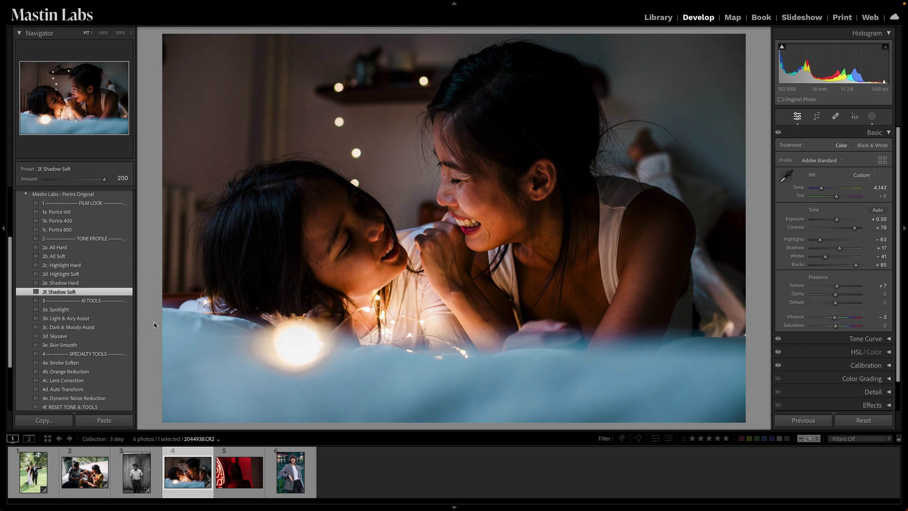
click(115, 399)
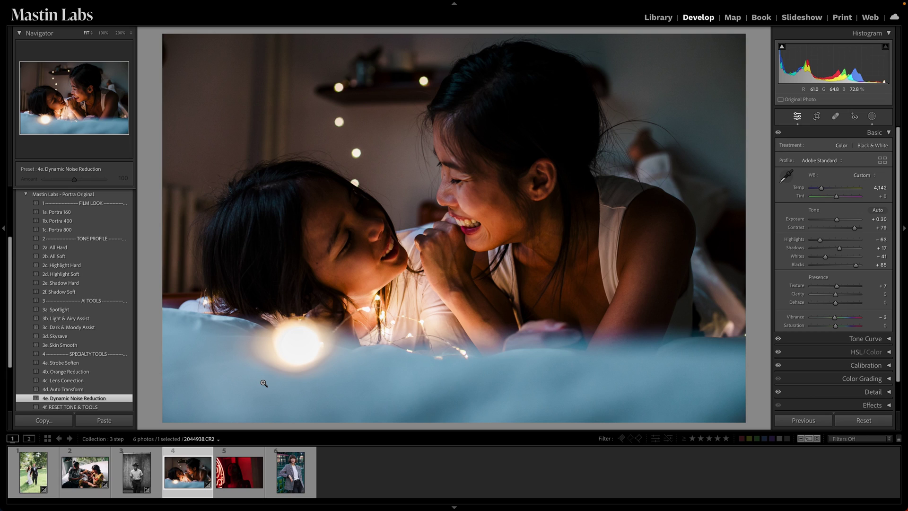
- Show the photo info overlay, apply 4e. Dynamic Noise Reduction to the family photo and inspect its grain at 100%
key(i)
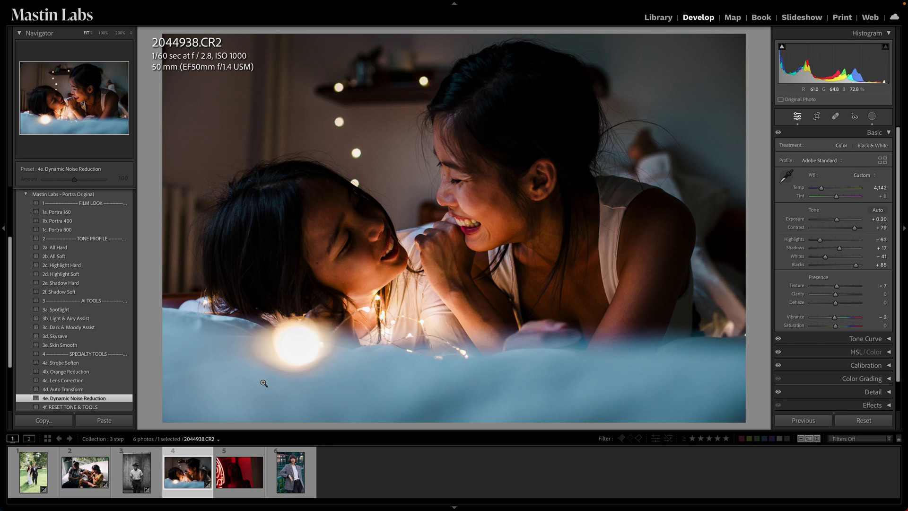
click(98, 475)
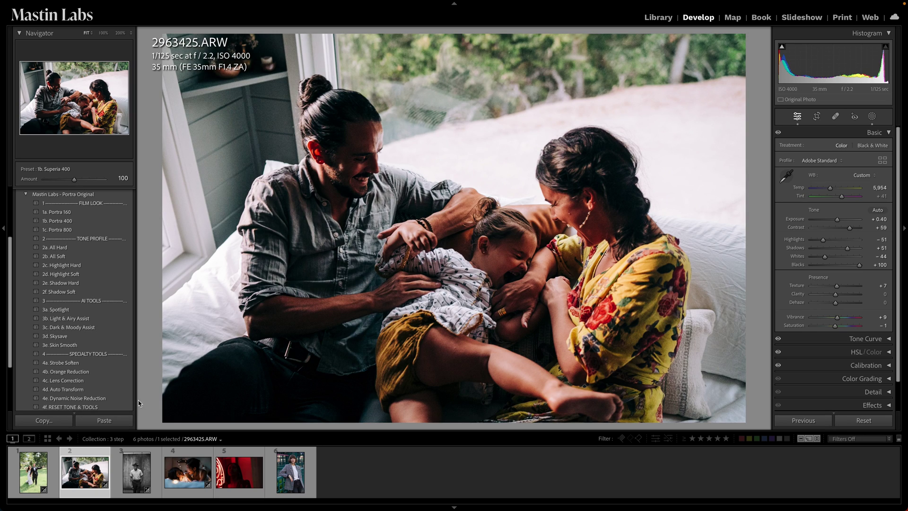
click(234, 127)
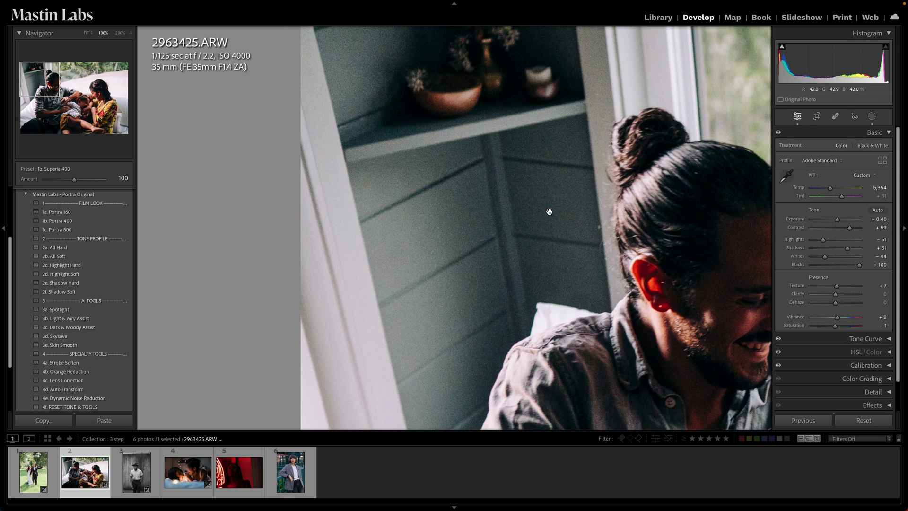
click(130, 401)
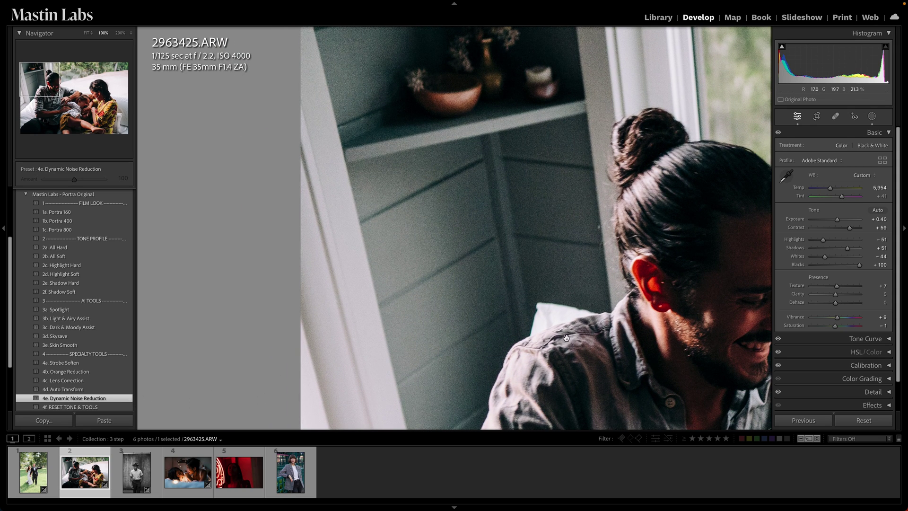
click(586, 180)
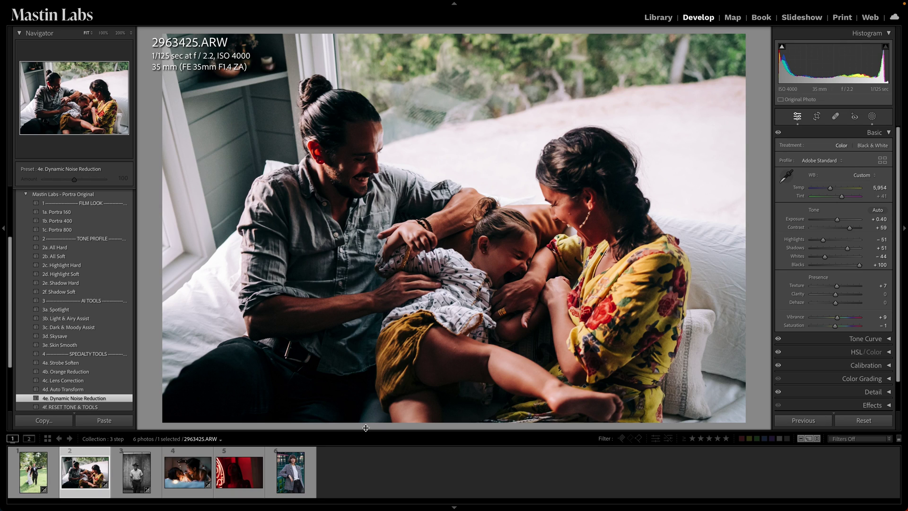
- Create a stacked, AI-denoised DNG of the string-lights photo with Denoise at amount 31
click(191, 473)
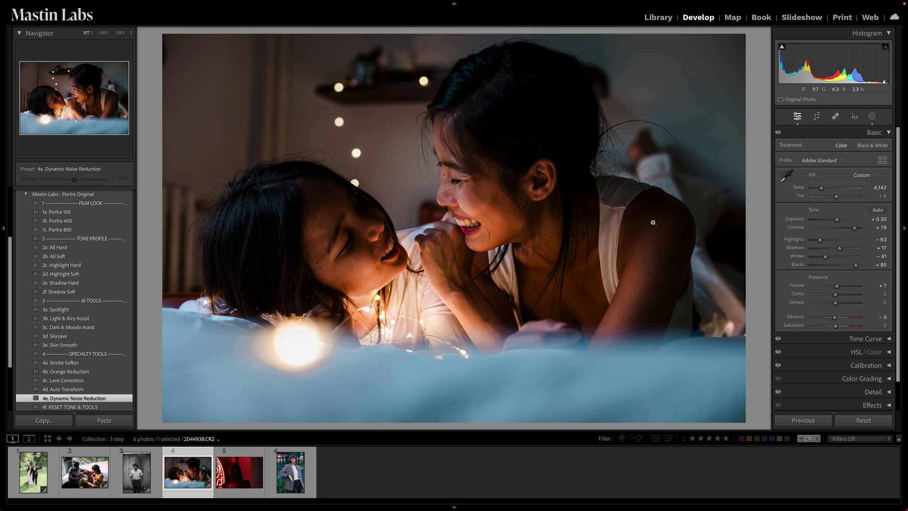
scroll(894, 324, down, 1)
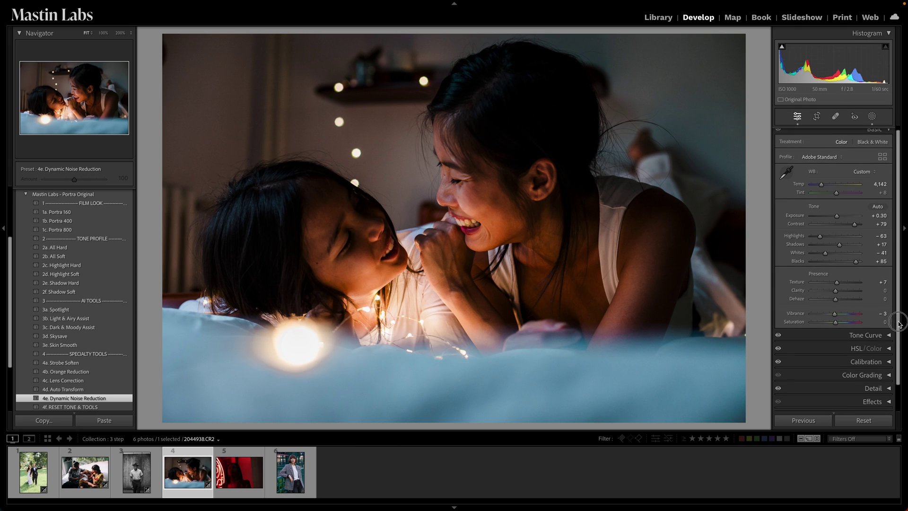
click(888, 368)
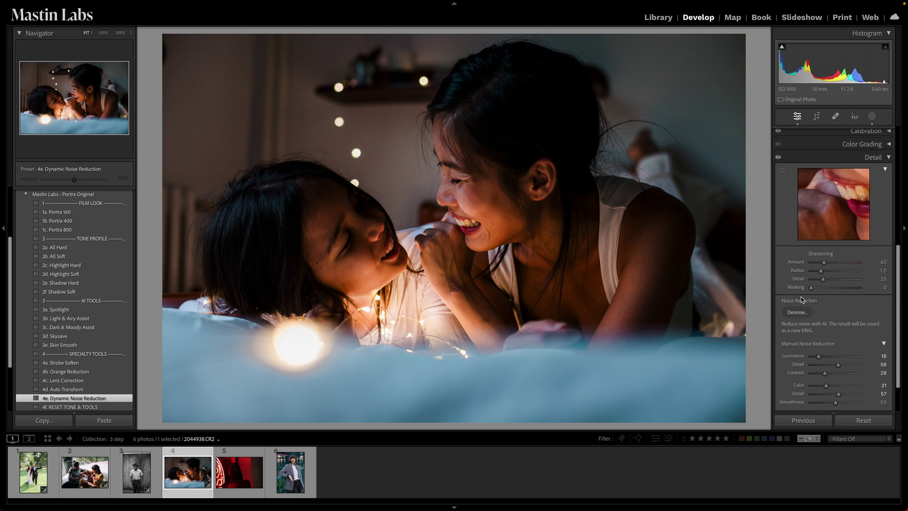
click(798, 312)
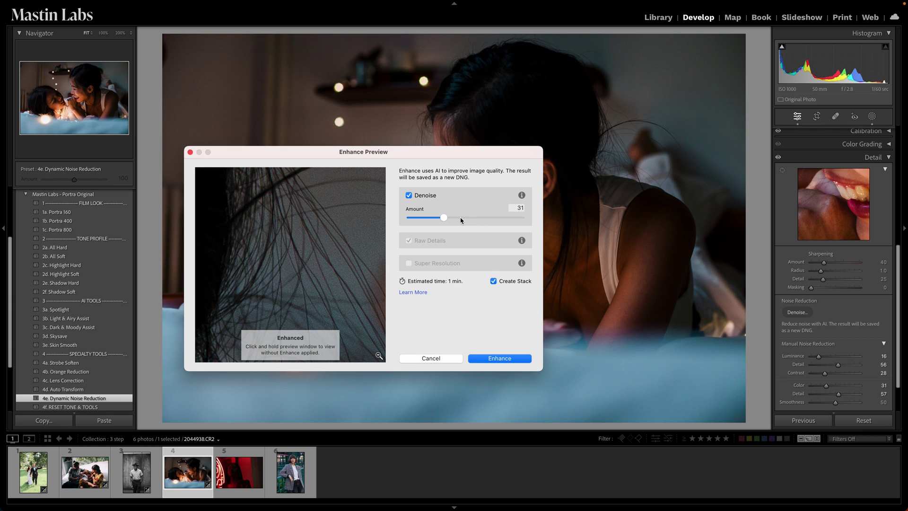
click(520, 360)
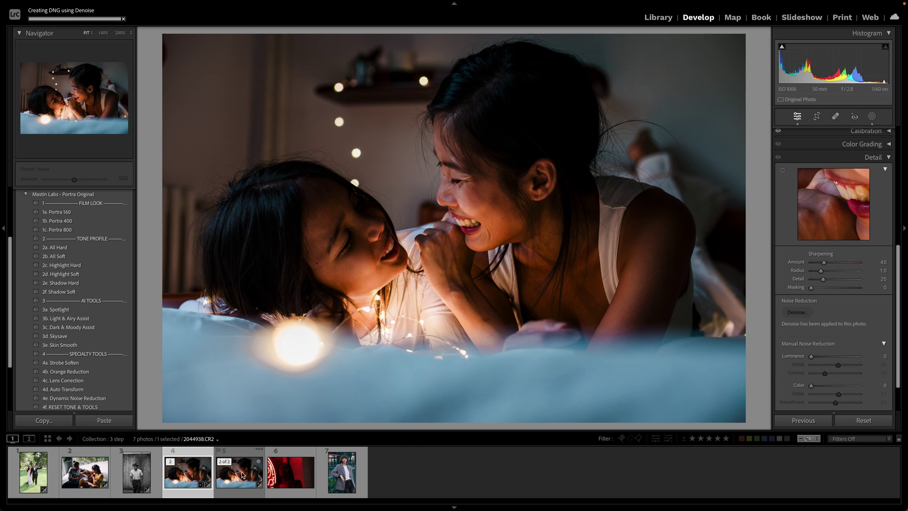
- Compare the noise in the original string-lights photo and its Denoise-enhanced DNG at 100%
click(243, 475)
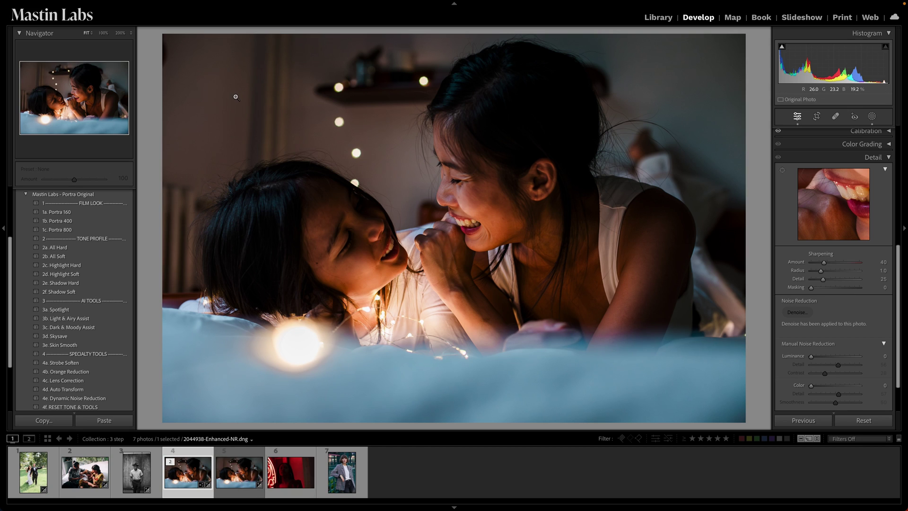
click(243, 475)
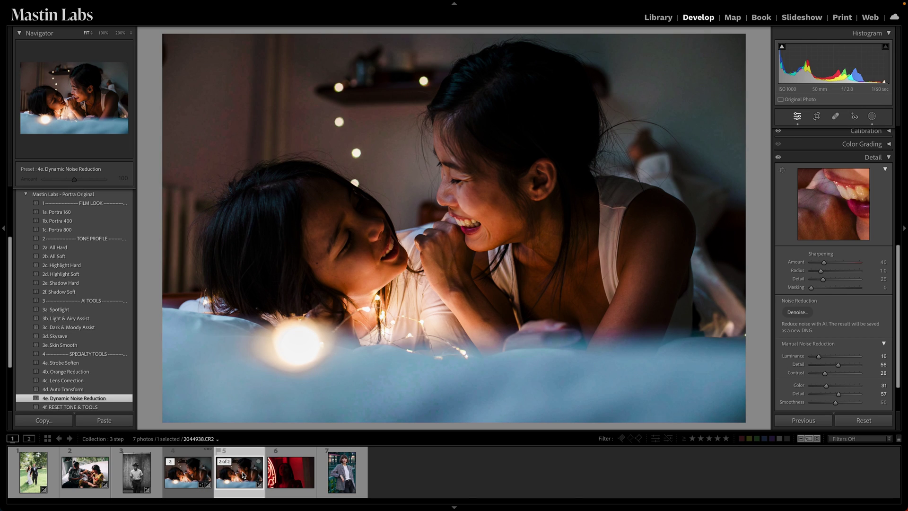
click(202, 115)
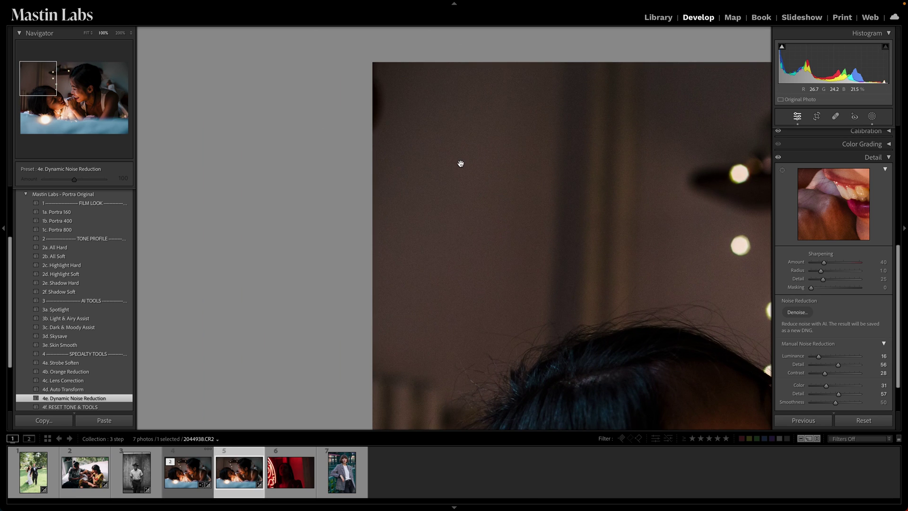
key(Left)
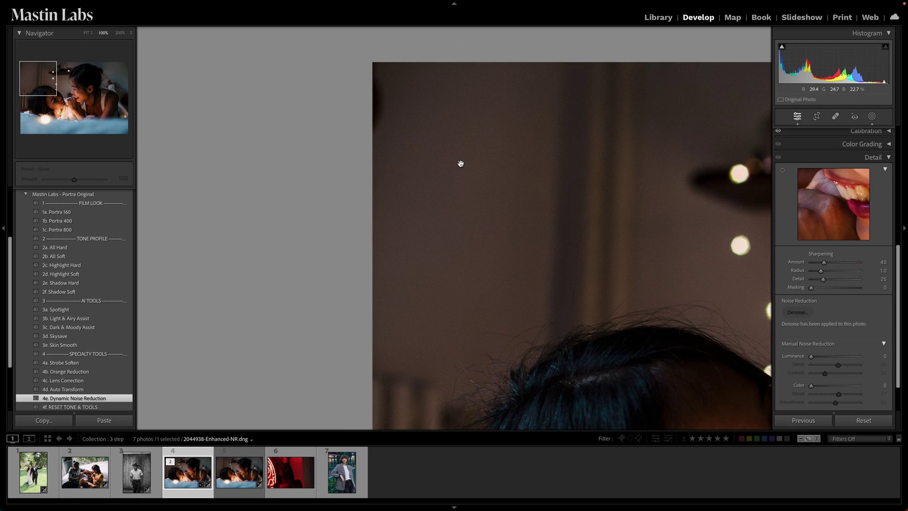
- Flip between the denoised string-lights DNG and its original once more, and return the denoised version to the full-photo view
key(Right)
key(Left)
click(460, 163)
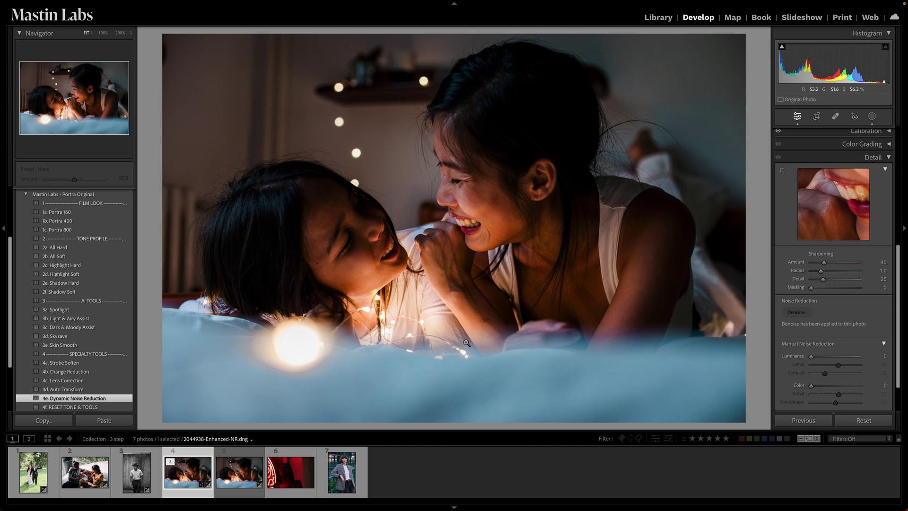
scroll(897, 261, up, 5)
scroll(897, 261, up, 3)
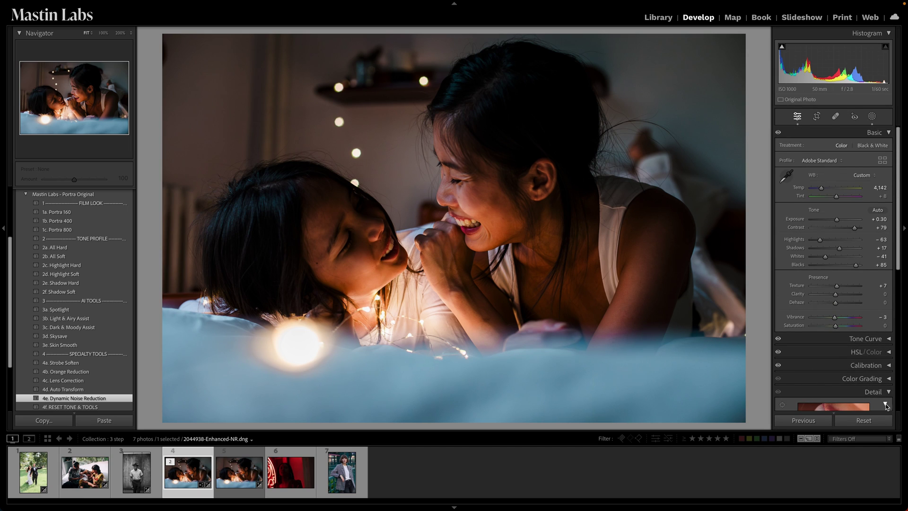
- Apply the 1a. Cinema 800 film look from Mastin Labs - Night & Day to the red neon portrait
click(285, 471)
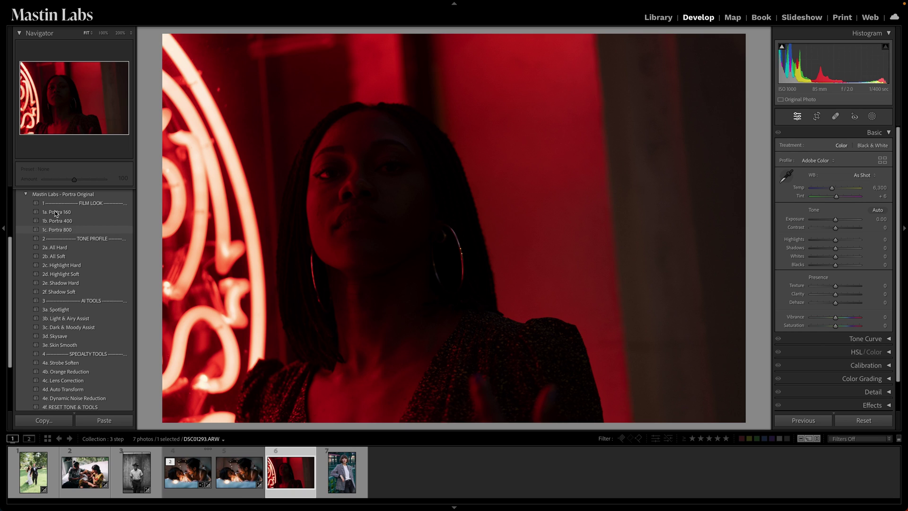
click(23, 195)
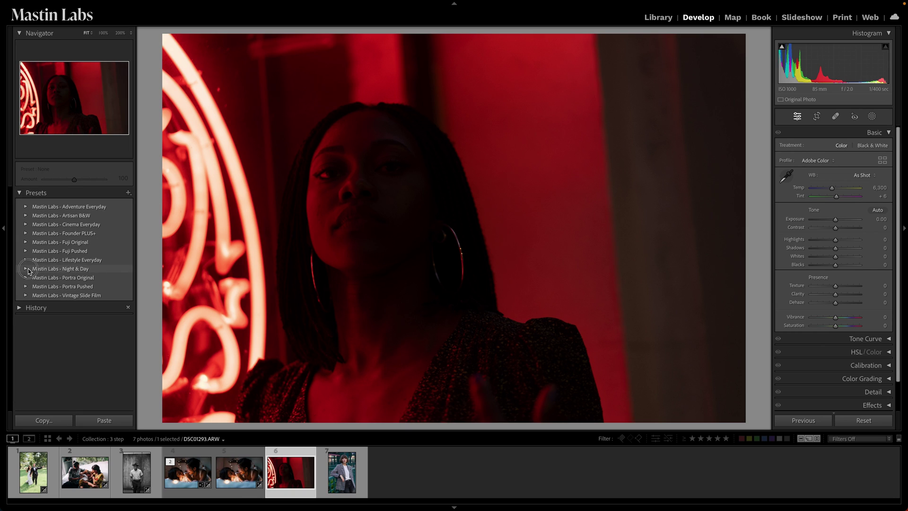
click(26, 268)
click(58, 286)
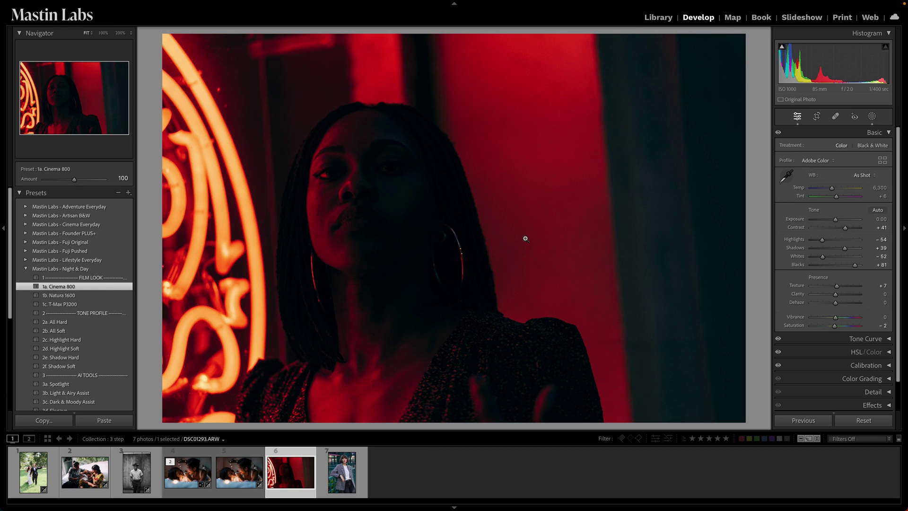
- Set the neon portrait's exposure to +0.55 and its white balance to temp 5,021 and tint +12
drag(832, 187, 837, 220)
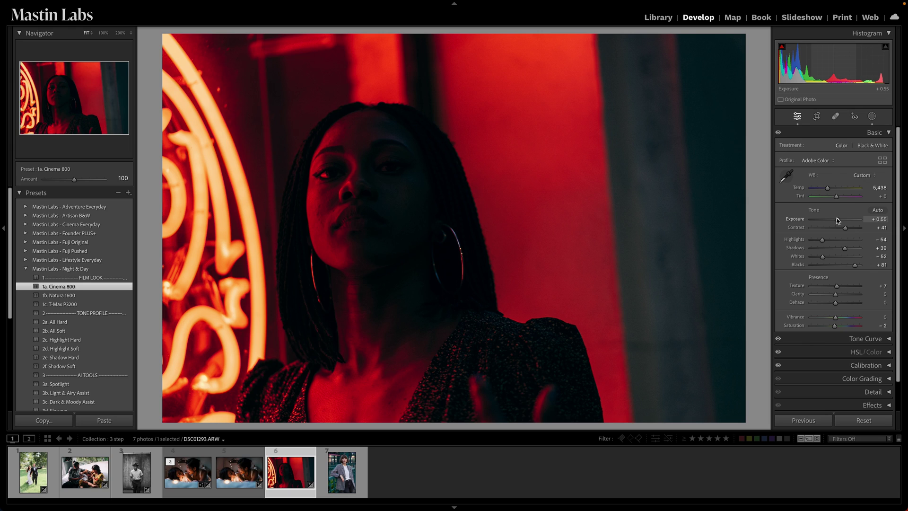
drag(836, 197, 838, 199)
drag(827, 188, 827, 192)
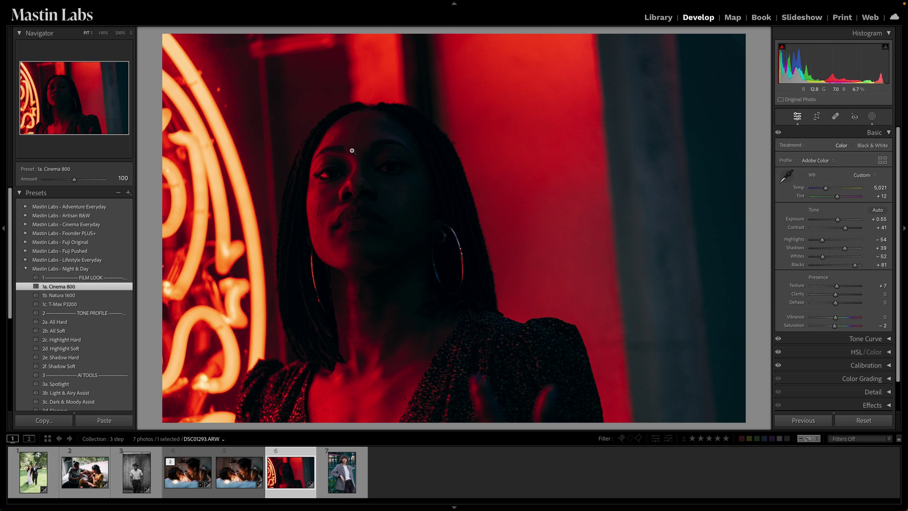
- Add the 2f. Shadow Soft tone profile at amount 48 and the 3c. Dark & Moody Assist tool at amount 97
click(113, 368)
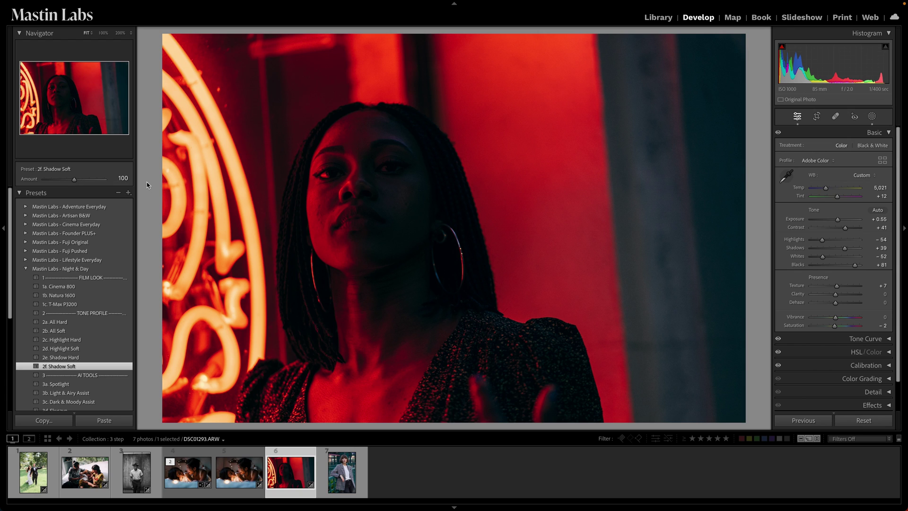
drag(77, 181, 58, 182)
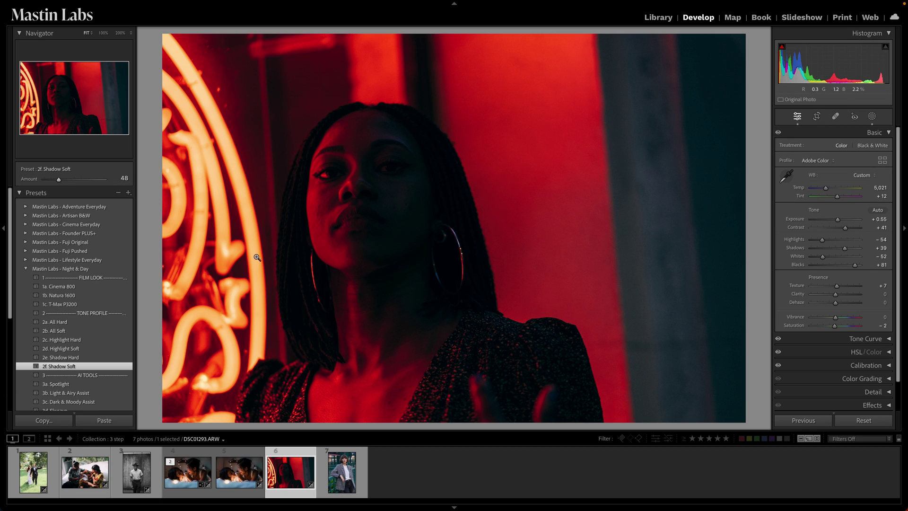
scroll(136, 240, down, 3)
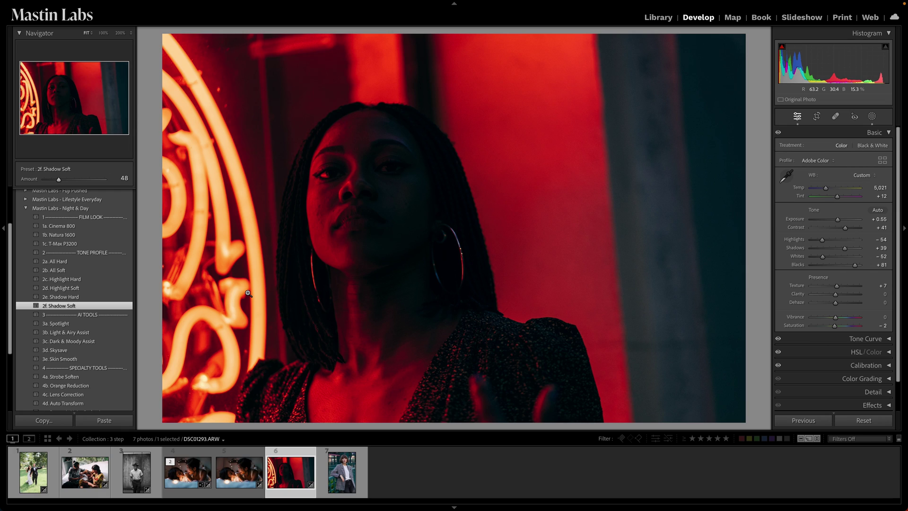
click(124, 342)
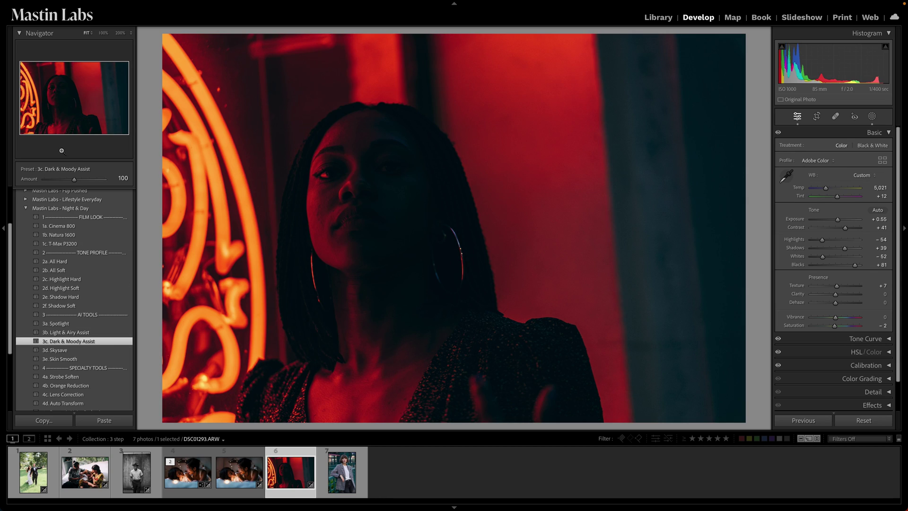
click(22, 177)
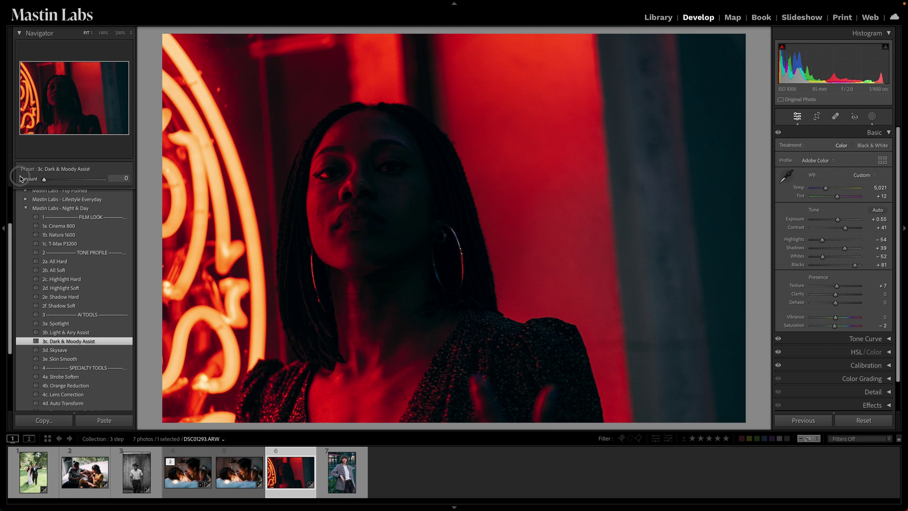
drag(48, 183, 74, 188)
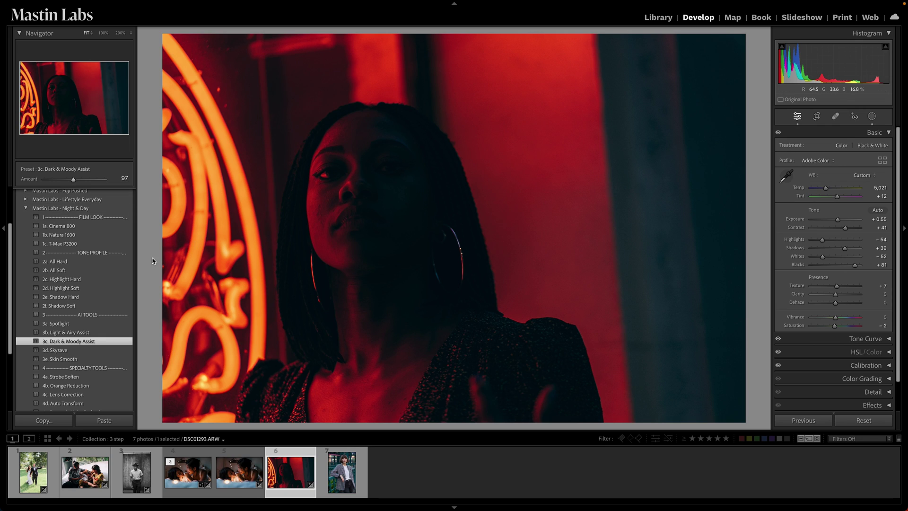
- Add 5a. 35mm Grain to the neon portrait and compare the edit with the unedited version several times
scroll(134, 290, down, 3)
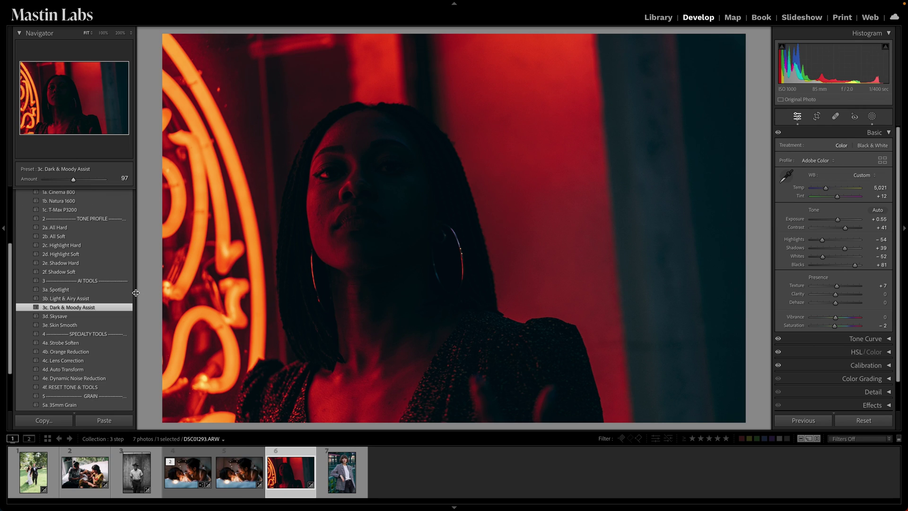
scroll(135, 395, down, 3)
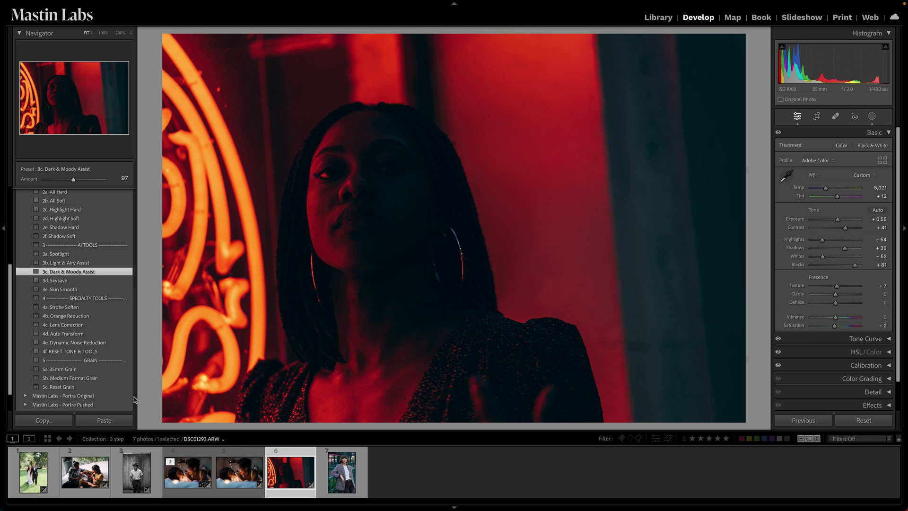
click(99, 371)
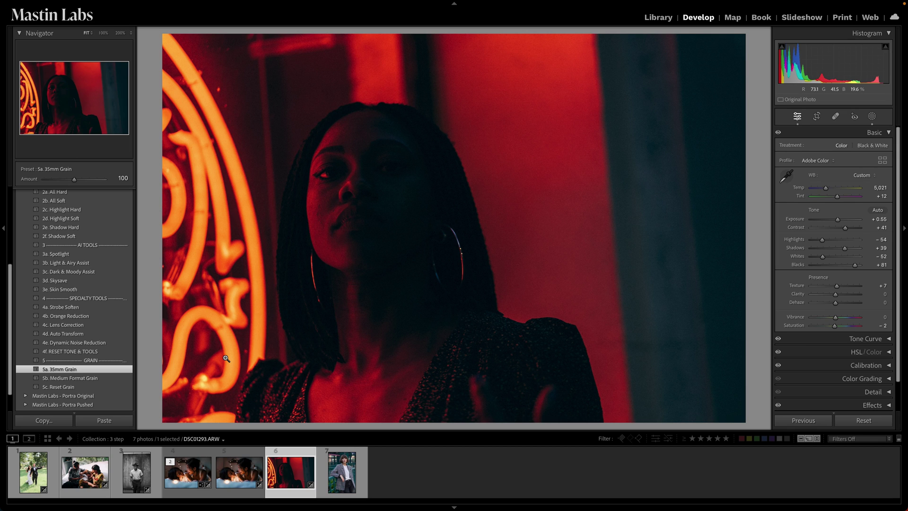
key(backslash)
key(backslash)
key(backslash)
key(backslash)
key(backslash)
key(backslash)
- Switch to the plaid-blazer portrait and expand the Mastin Labs - Cinema Everyday presets in place of Night & Day
click(348, 474)
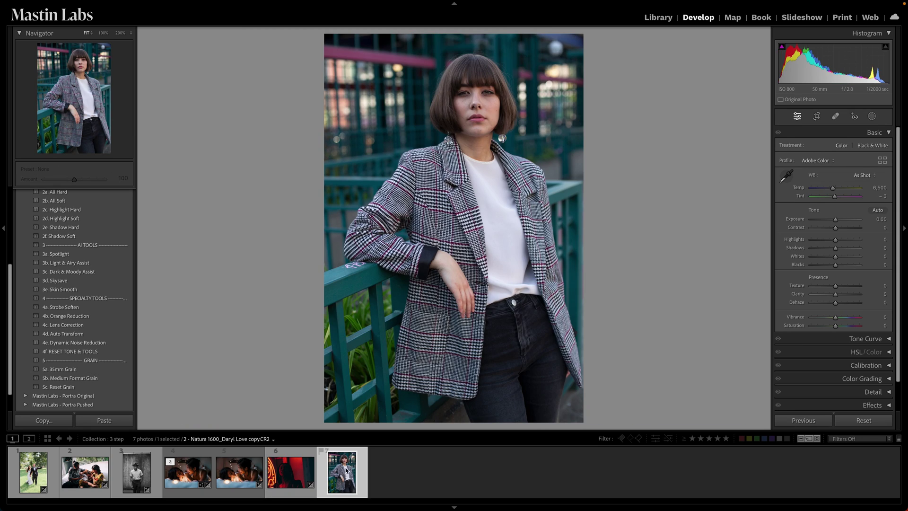
scroll(136, 266, up, 3)
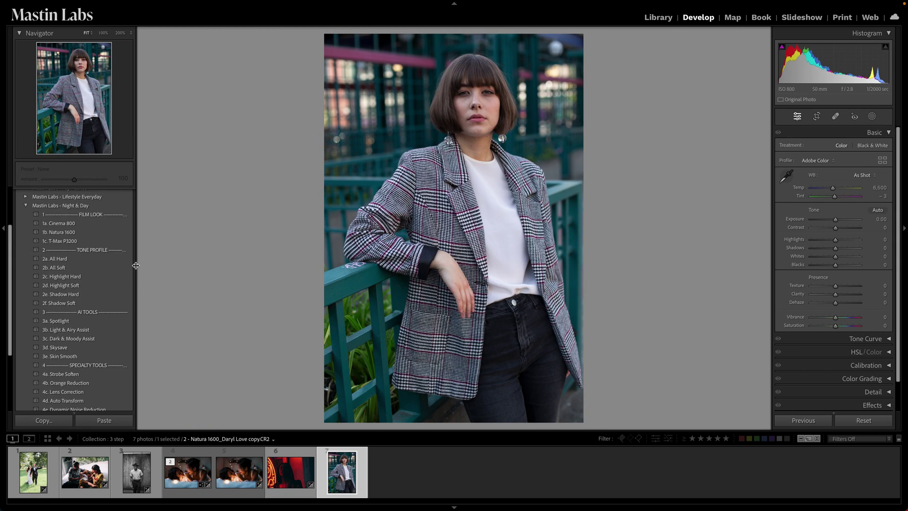
scroll(135, 266, up, 2)
click(25, 268)
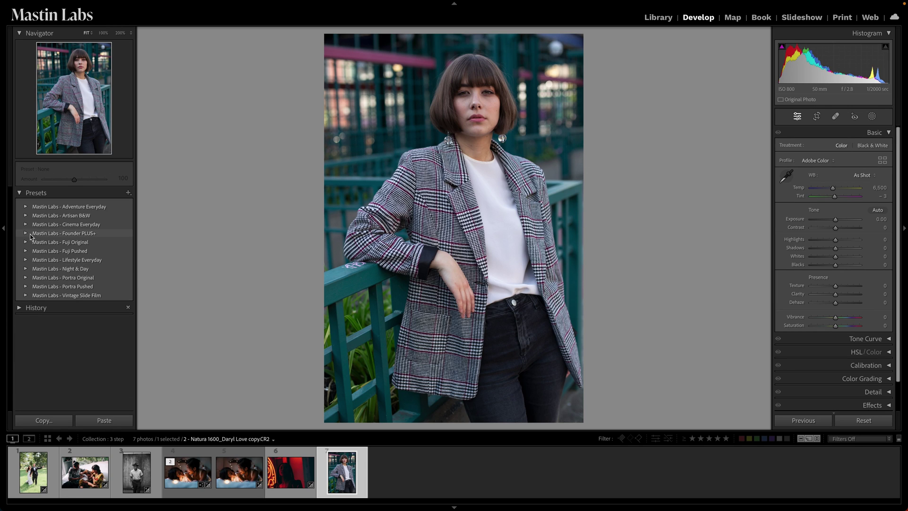
click(26, 224)
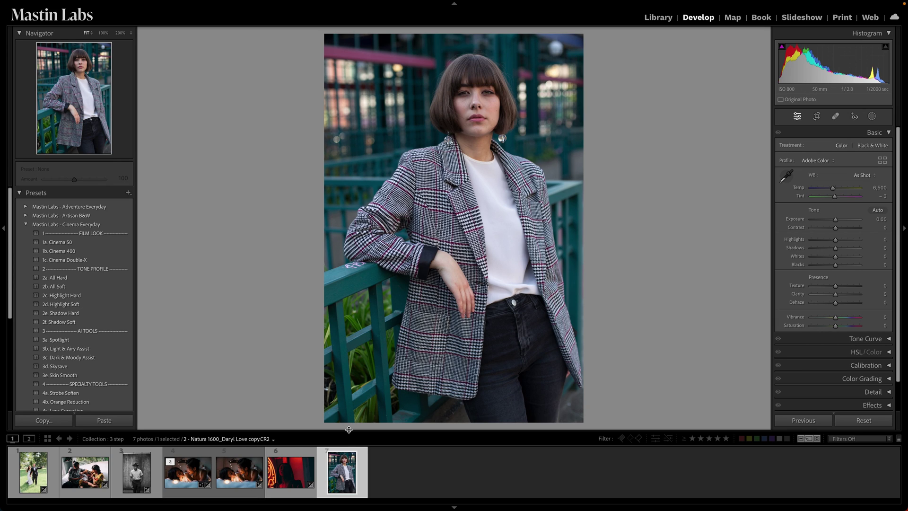
- Create two virtual copies of the plaid-blazer portrait and go back to the original
right_click(351, 478)
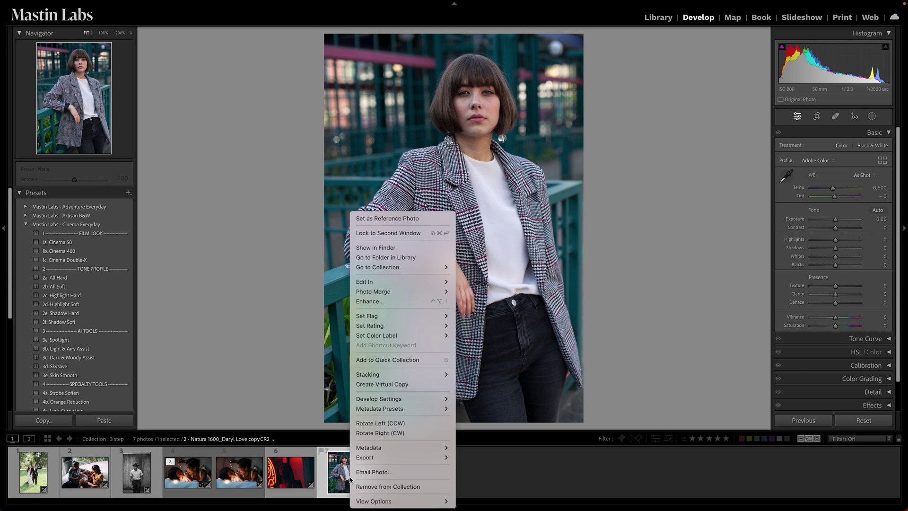
key(Escape)
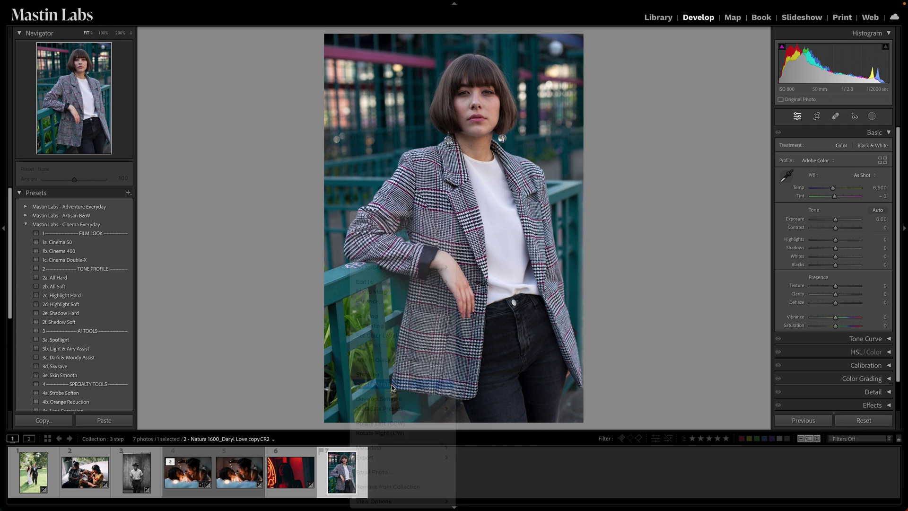
right_click(397, 471)
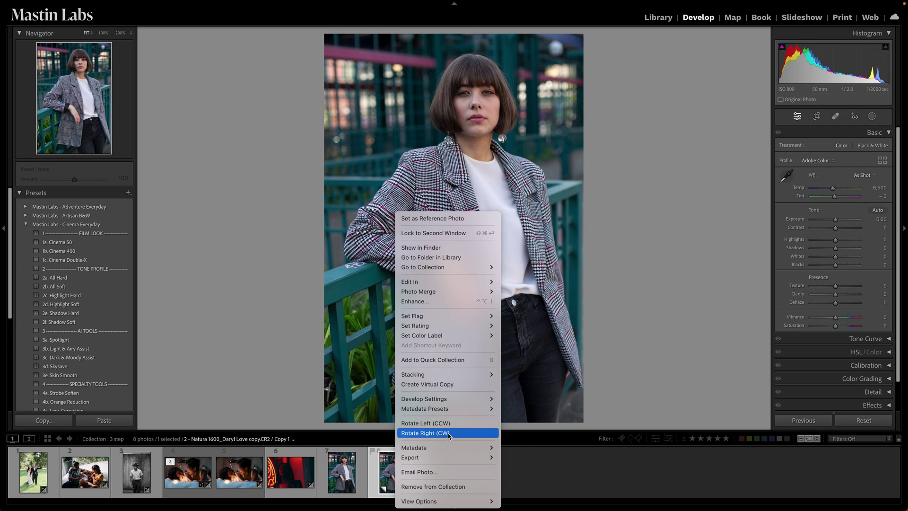
click(461, 384)
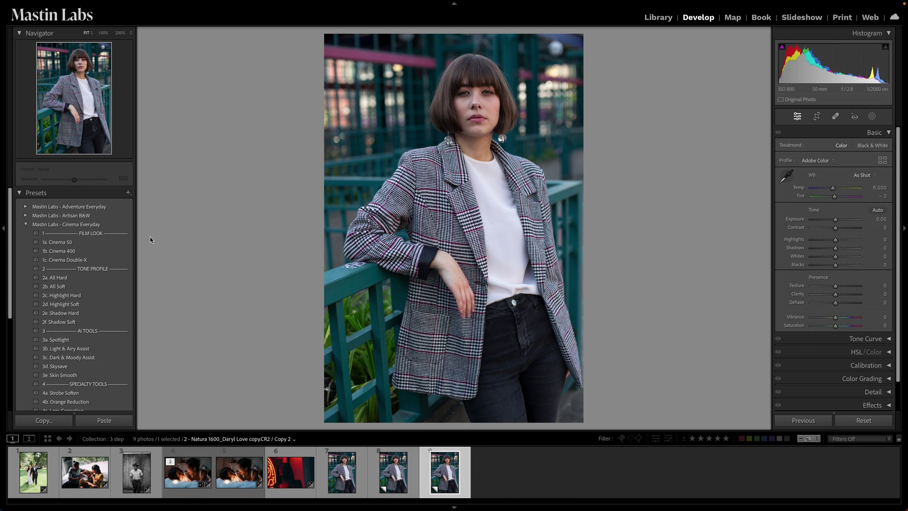
key(Left)
key(Left)
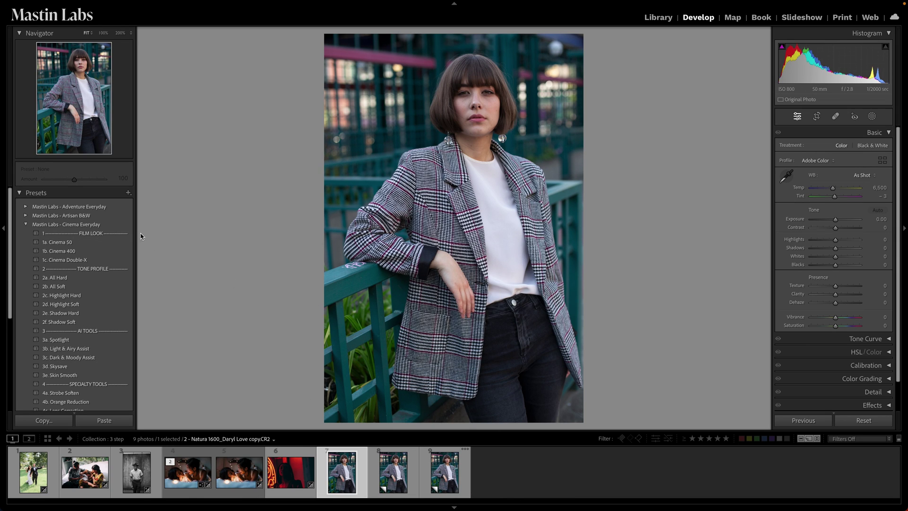
- Give the original blazer portrait the 1a. Cinema 50 look with exposure +0.10, temp 6,965 and tint +5, and compare it with the unedited version
click(126, 241)
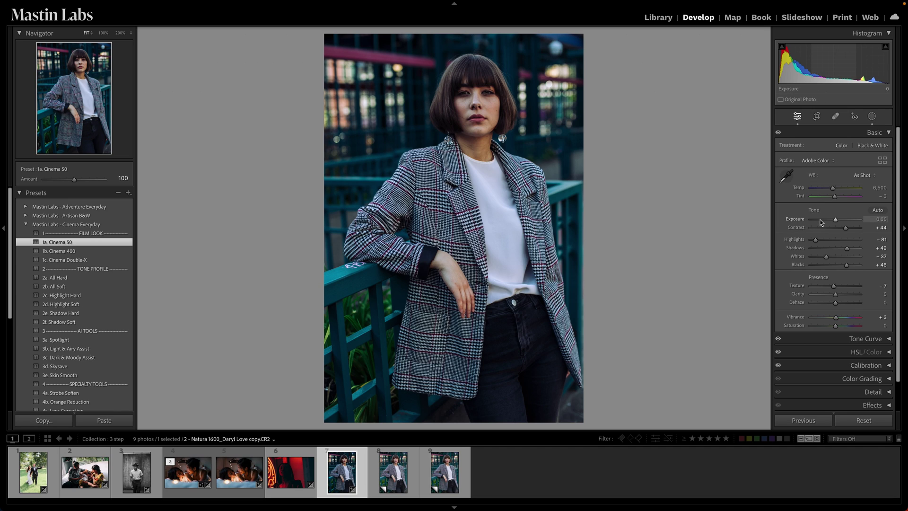
drag(834, 220, 835, 220)
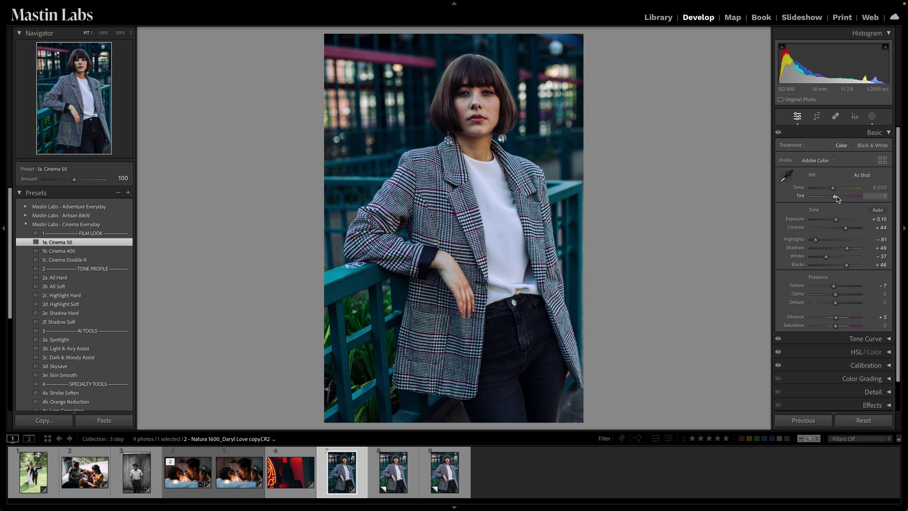
drag(835, 198, 835, 193)
key(backslash)
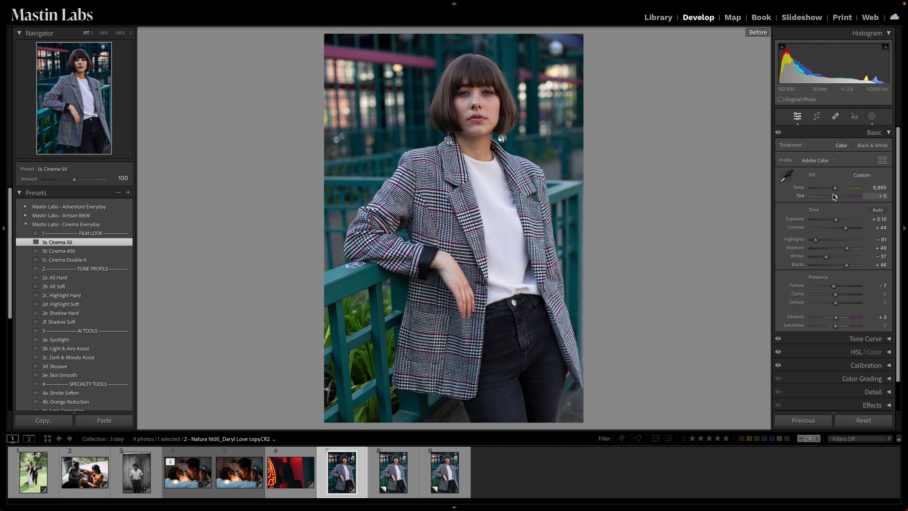
key(backslash)
key(backslash)
key(backslash)
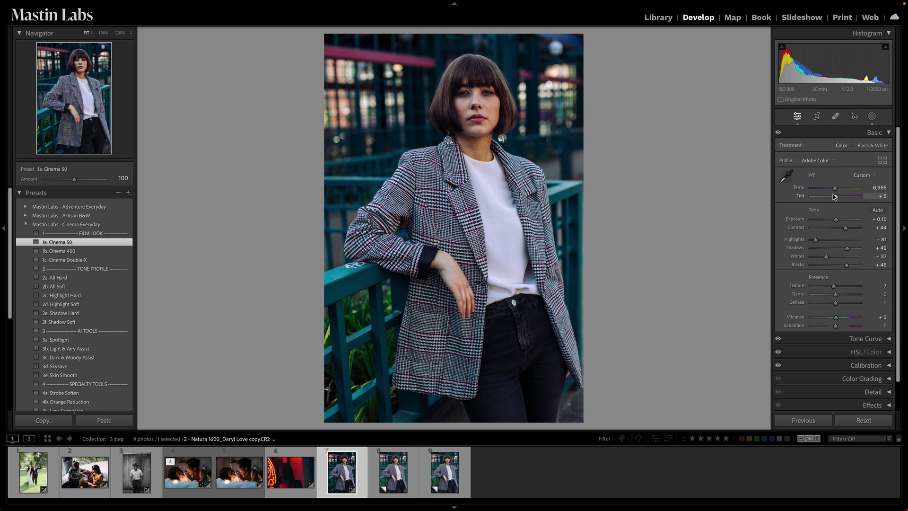
- Apply 1b. Cinema 400 to the portrait's first virtual copy and set exposure to +0.15 and temp to 7,205
click(404, 482)
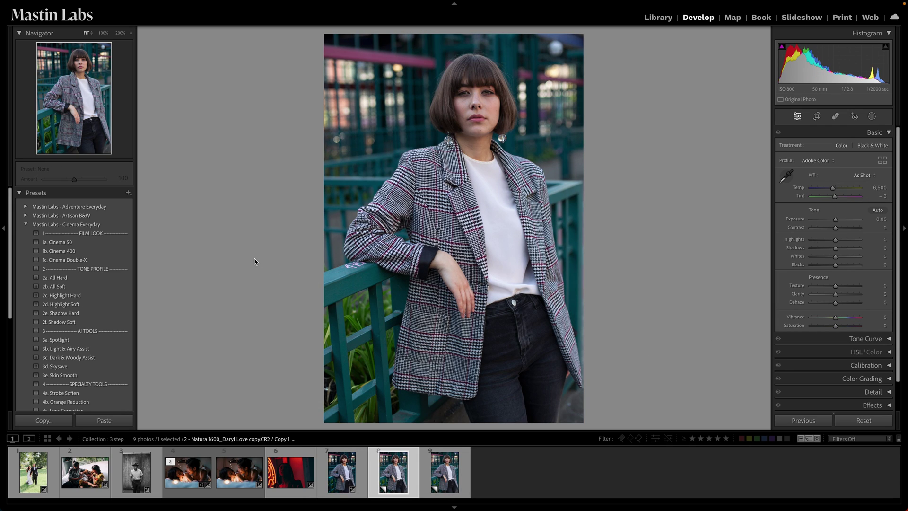
click(117, 251)
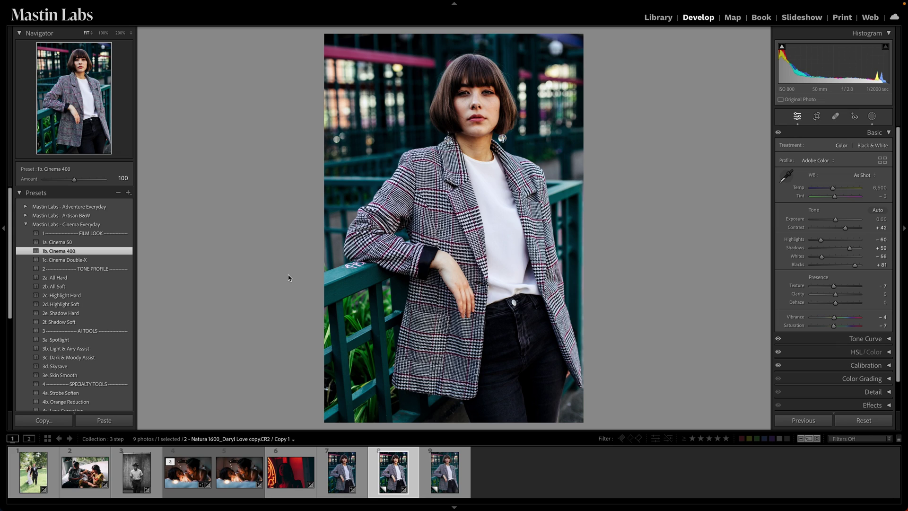
click(835, 220)
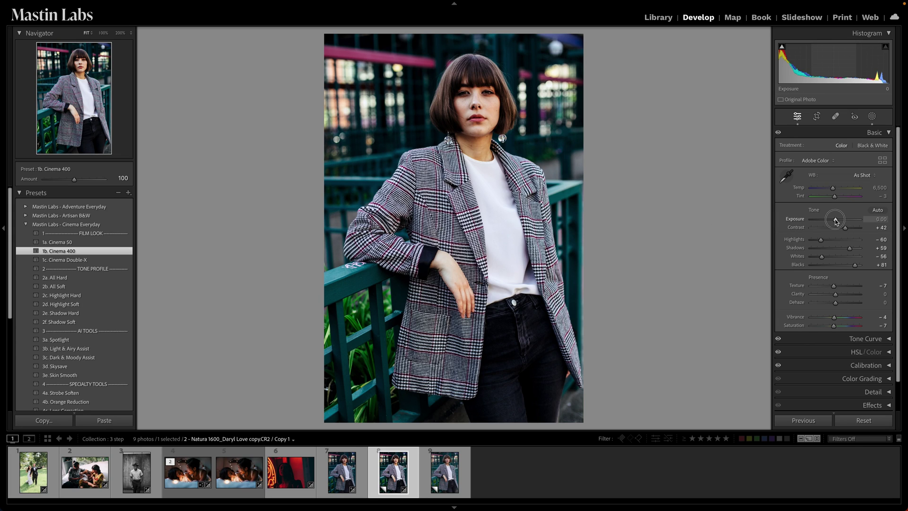
drag(835, 220, 837, 220)
drag(833, 187, 835, 190)
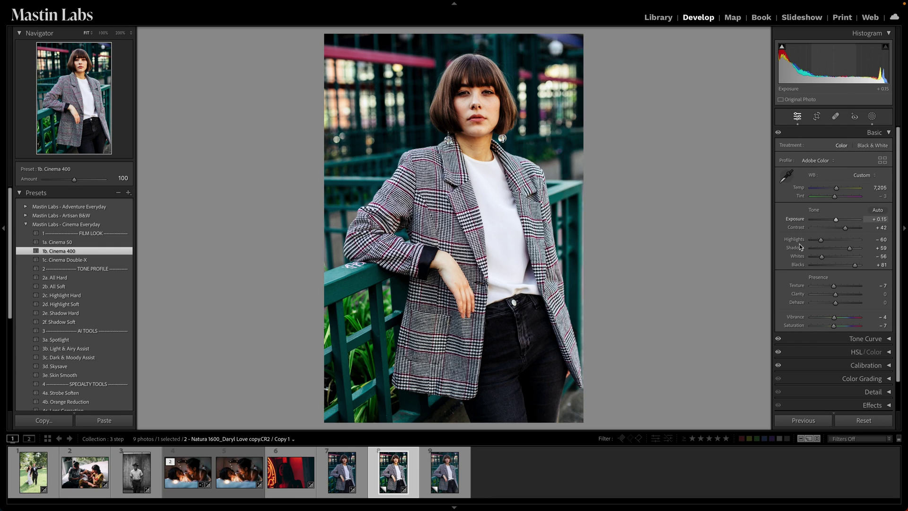
- Apply 1c. Cinema Double-X to the second virtual copy and show all photos of the collection together in Survey view
click(450, 478)
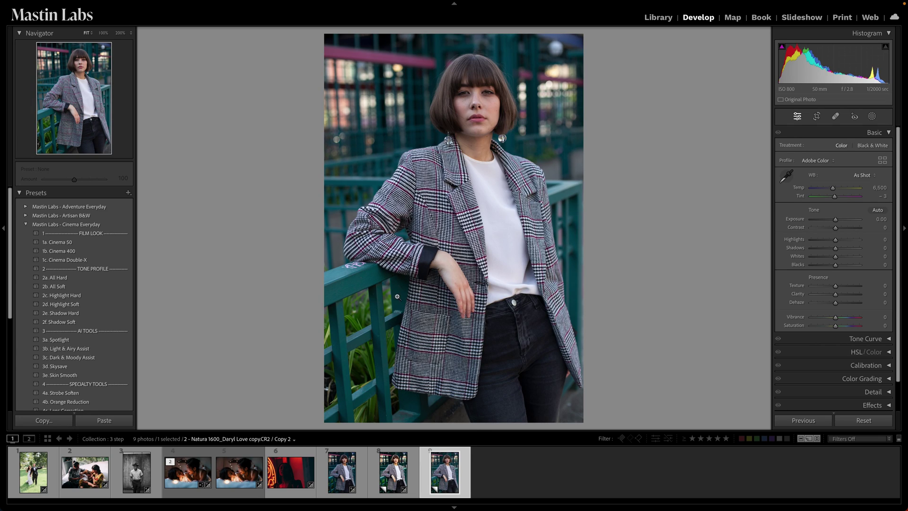
click(109, 265)
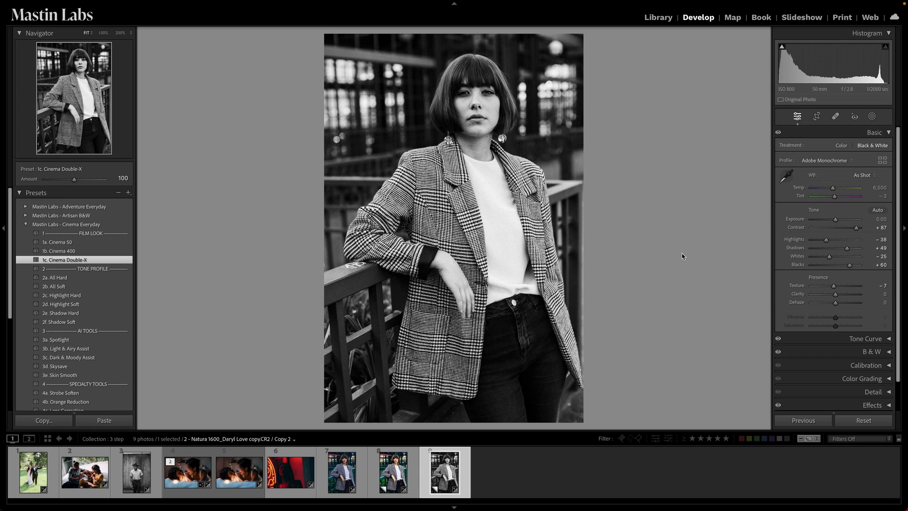
key(ctrl+a)
key(n)
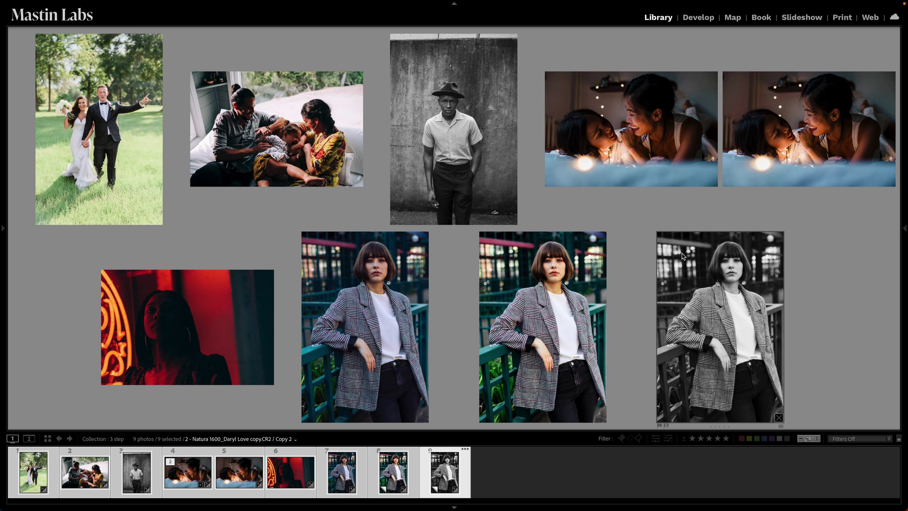